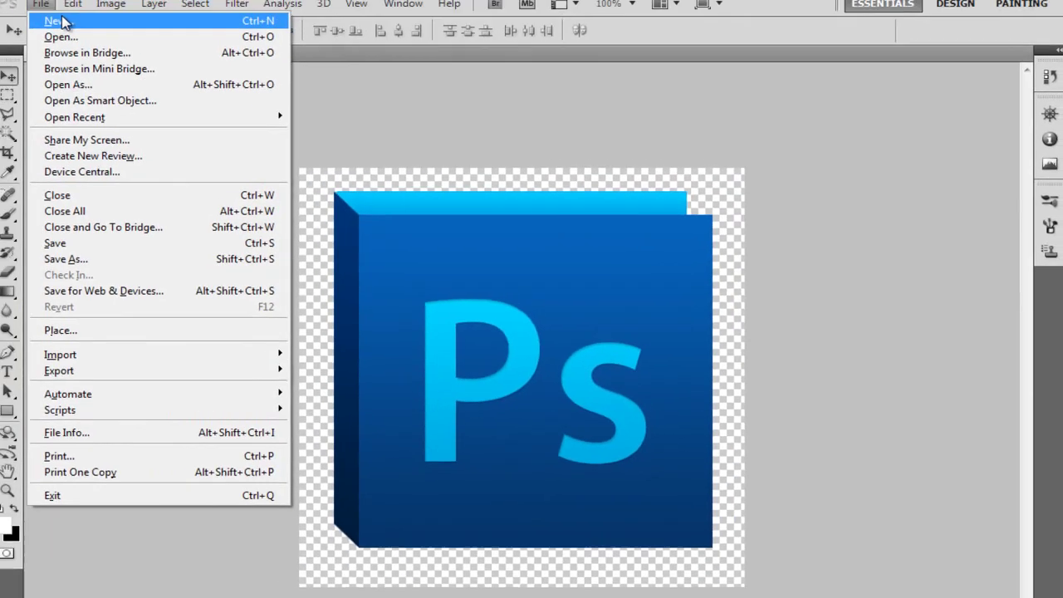
- Create a new 500 × 500 pixel transparent document
key("Escape")
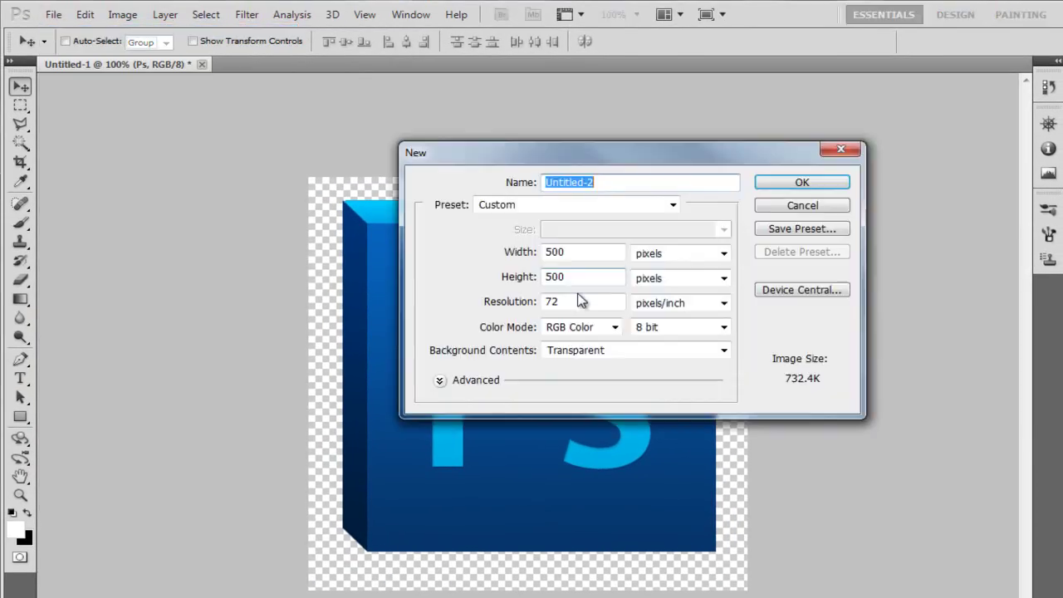
left_click(581, 250)
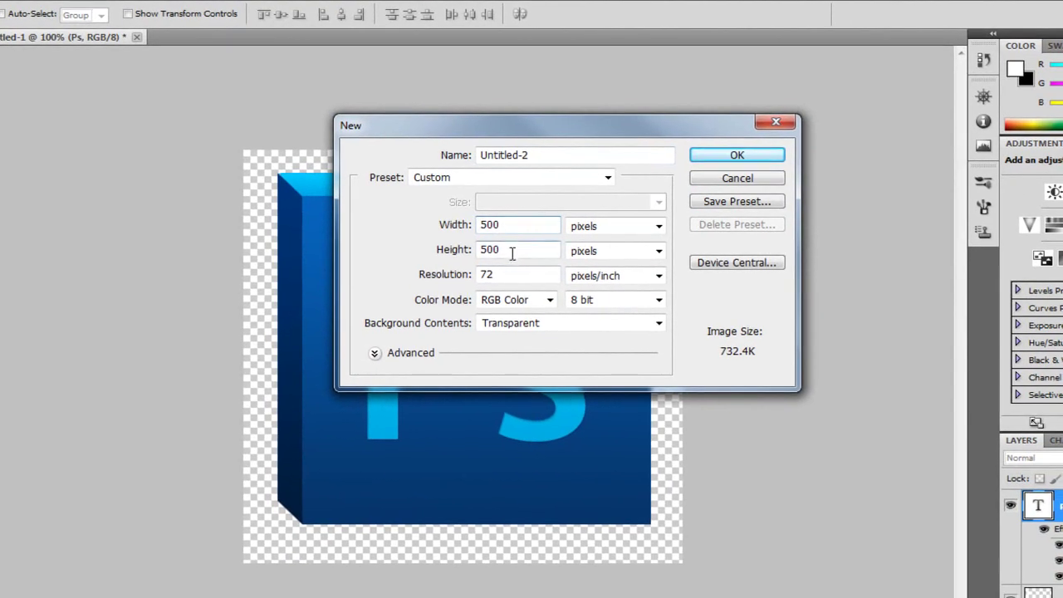
left_click(724, 157)
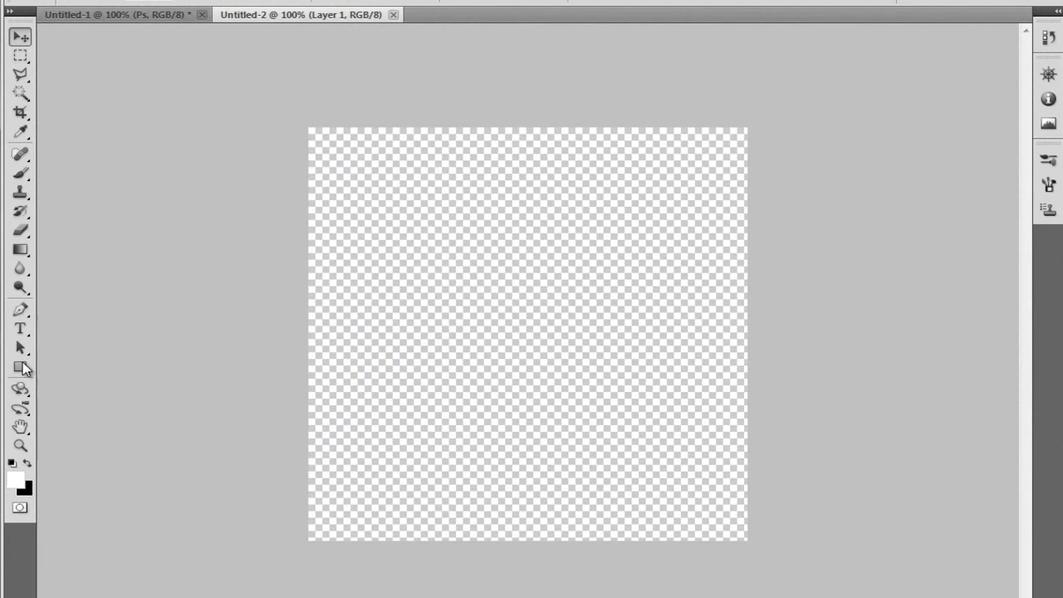
- Draw a white square shape layer, Shape 1, with the Rectangle tool
left_click(21, 367)
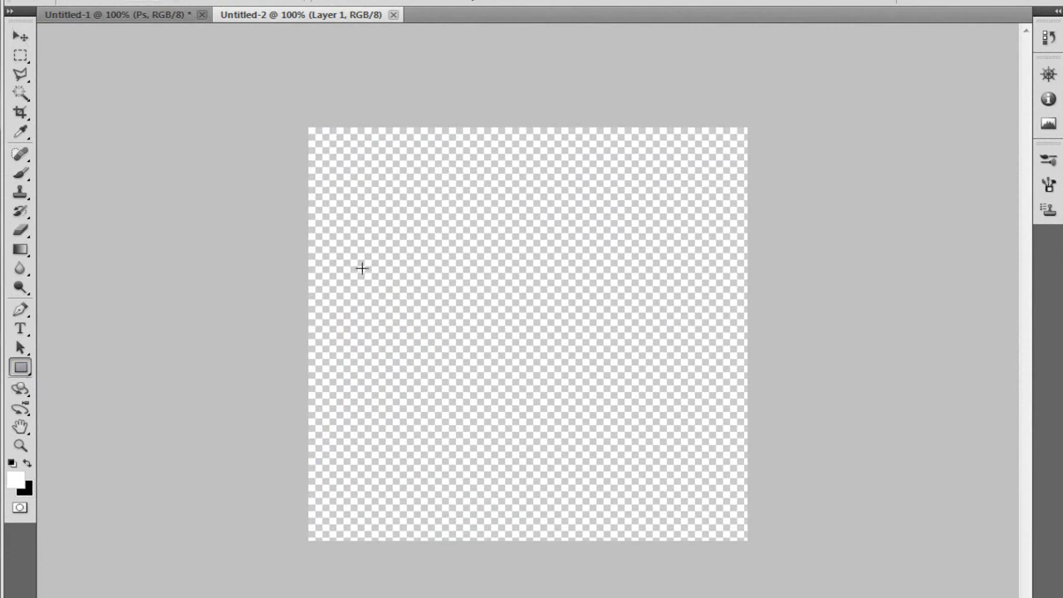
key("shift")
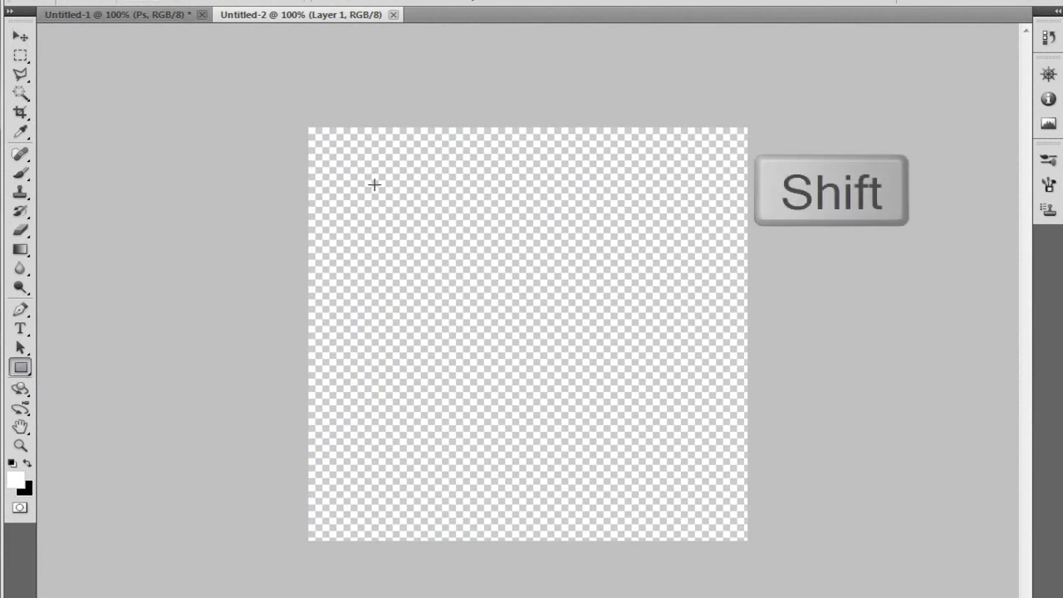
left_click_drag(375, 185, 712, 469)
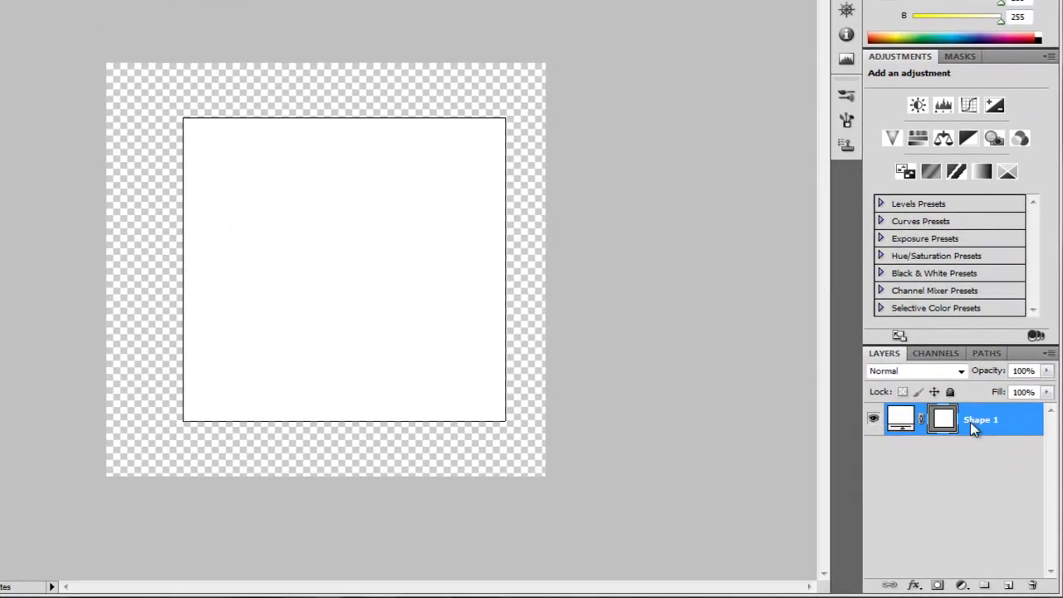
- Add a Gradient Overlay to the square and set its left stop to #06356a
left_click(914, 586)
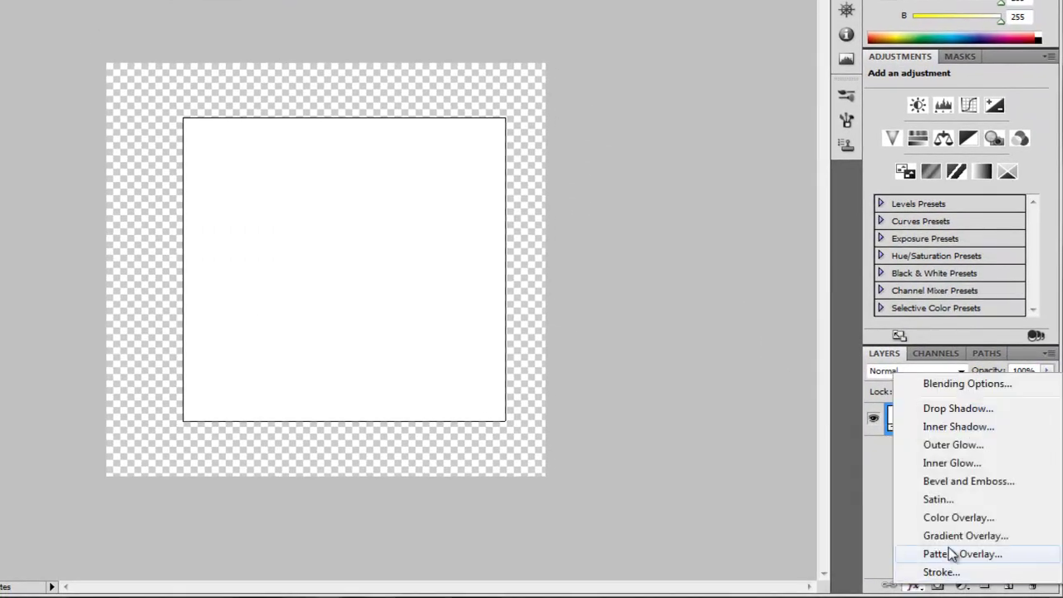
left_click(958, 536)
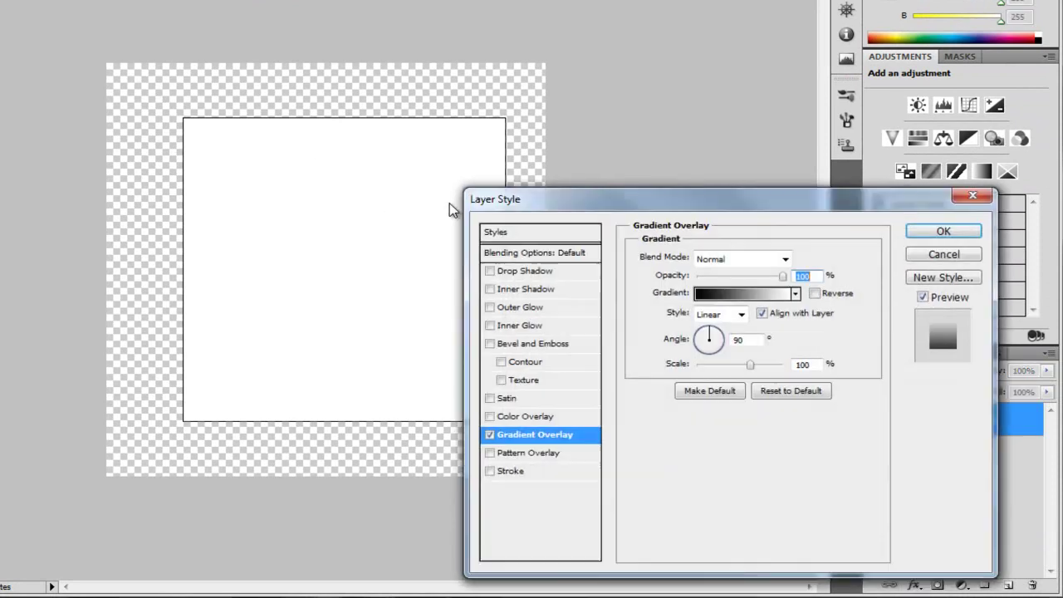
left_click_drag(629, 200, 560, 71)
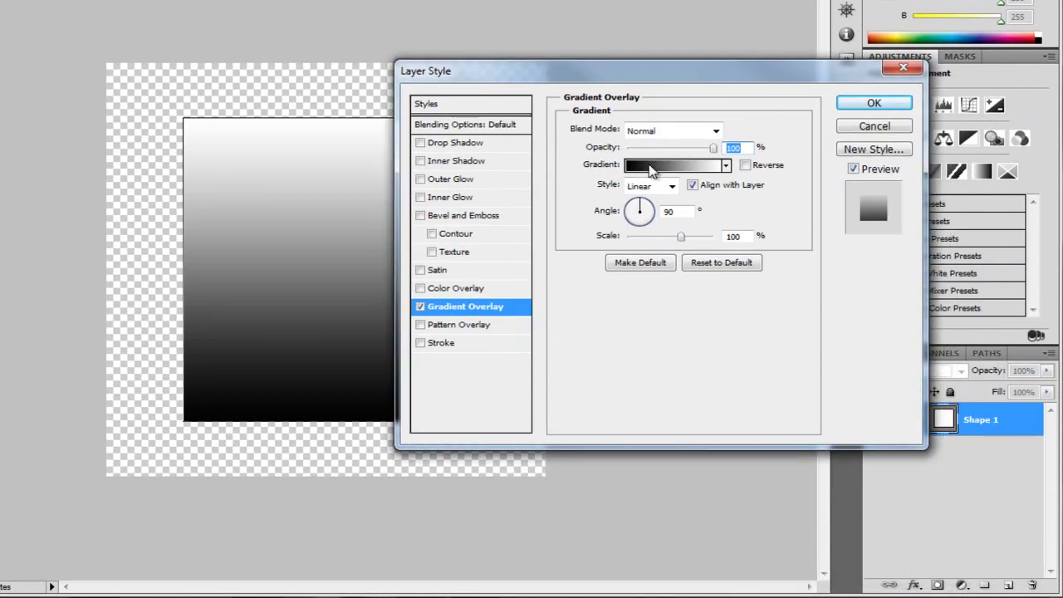
left_click(646, 167)
double_click(589, 337)
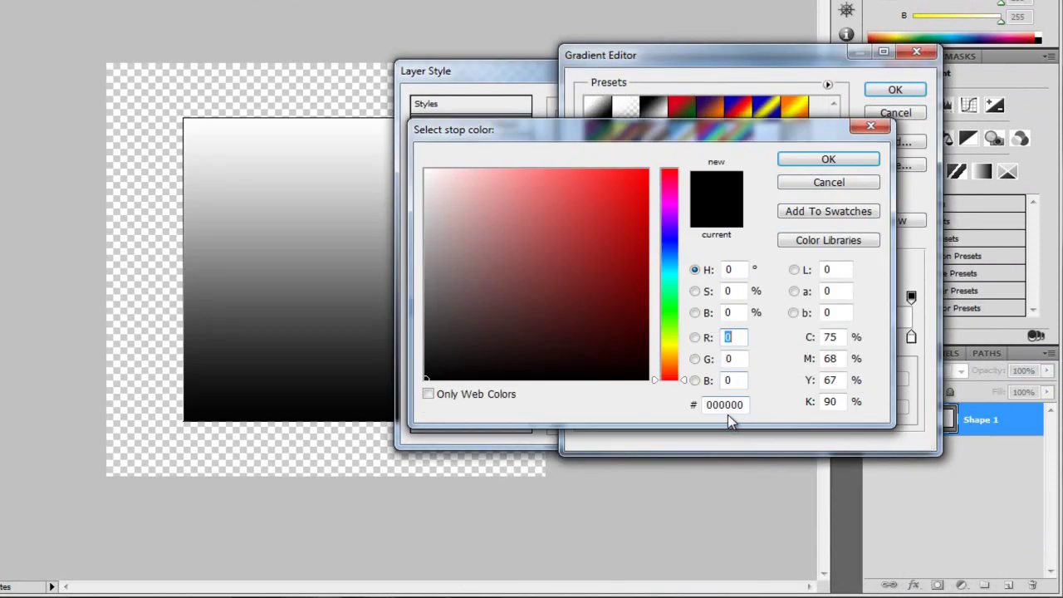
left_click_drag(747, 406, 657, 413)
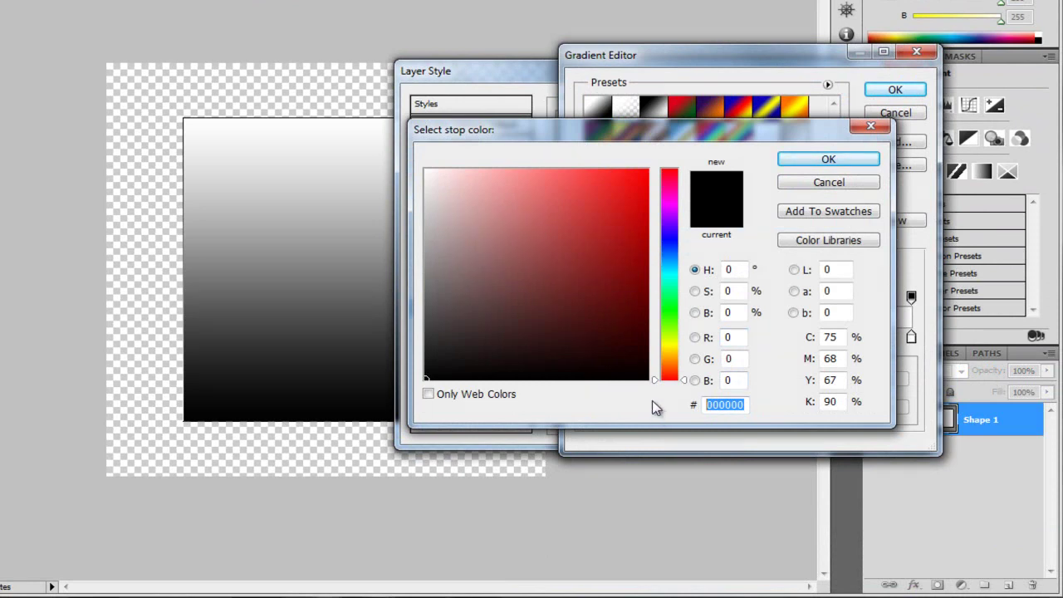
type("063")
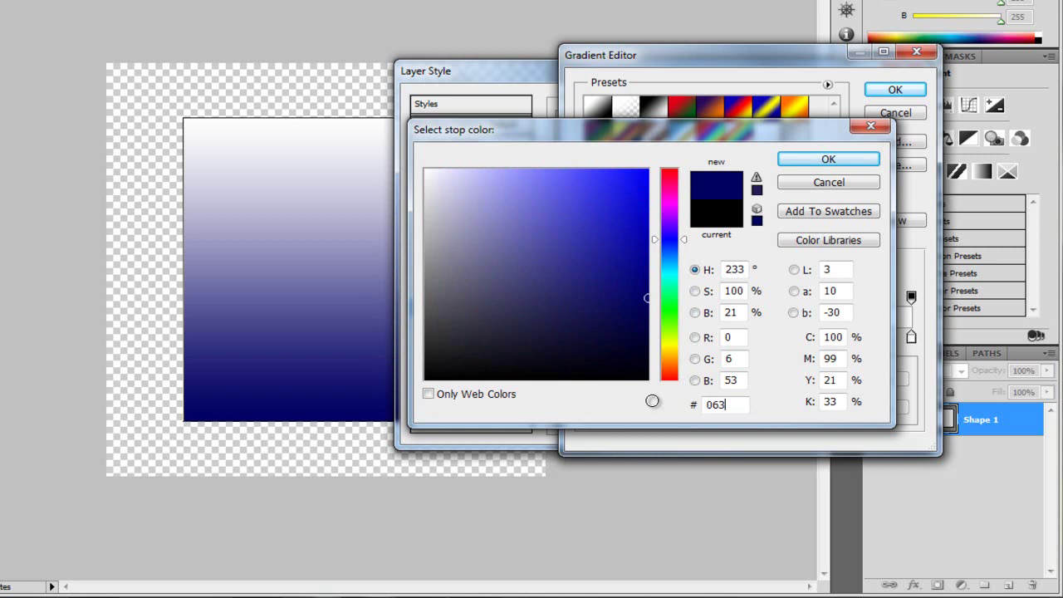
type("56a")
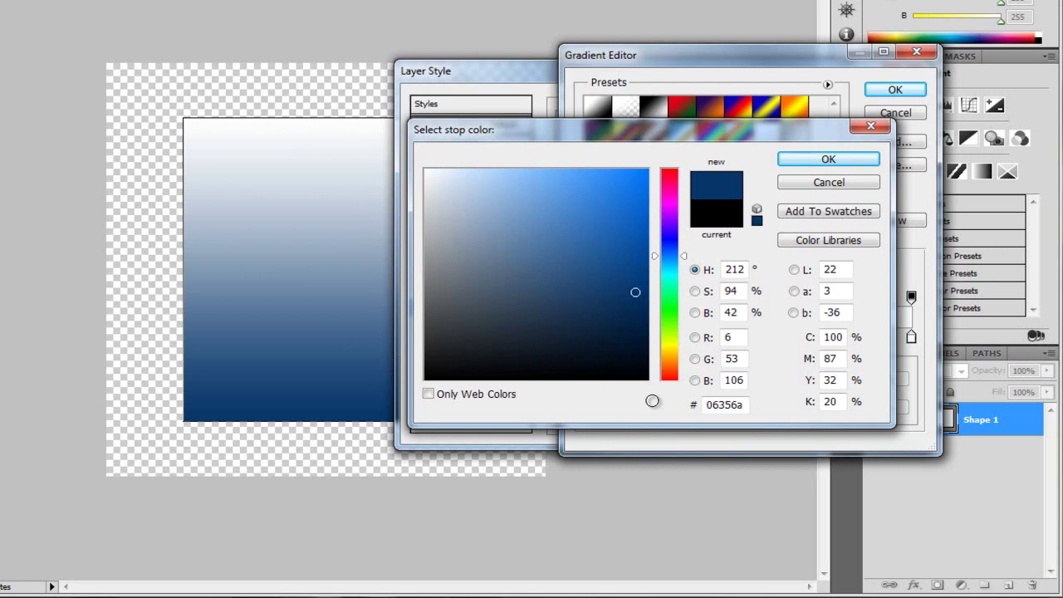
left_click(835, 162)
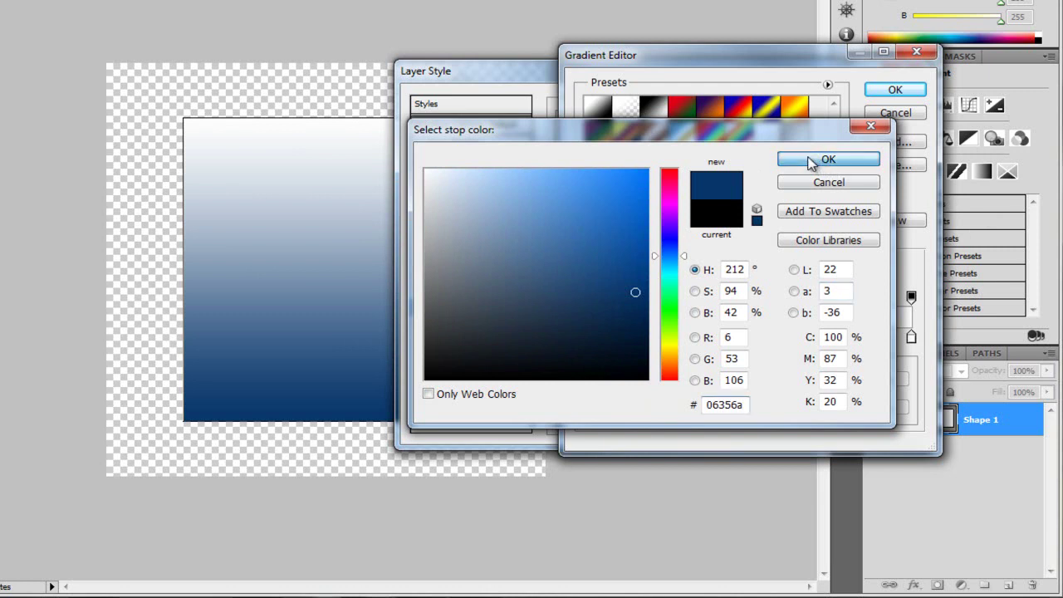
- Set the gradient's right stop to #0664be and apply the overlay
double_click(912, 336)
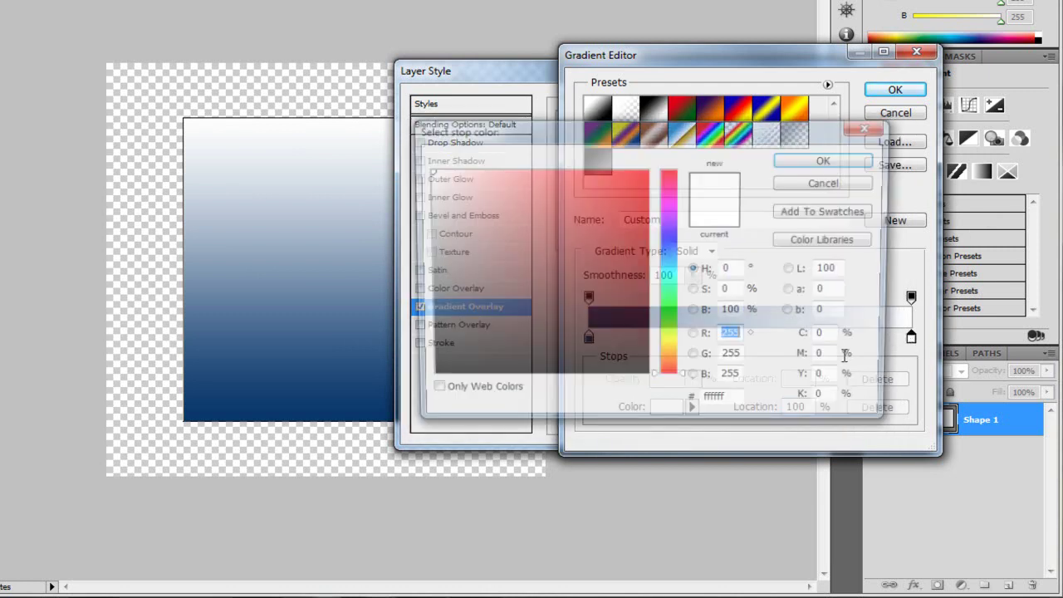
left_click(753, 405)
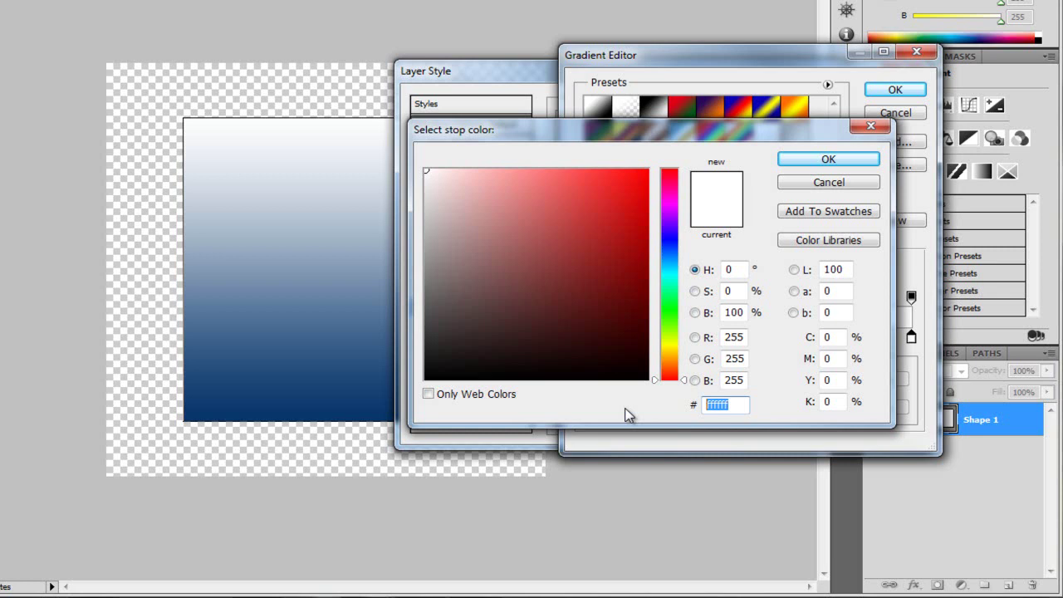
type("066")
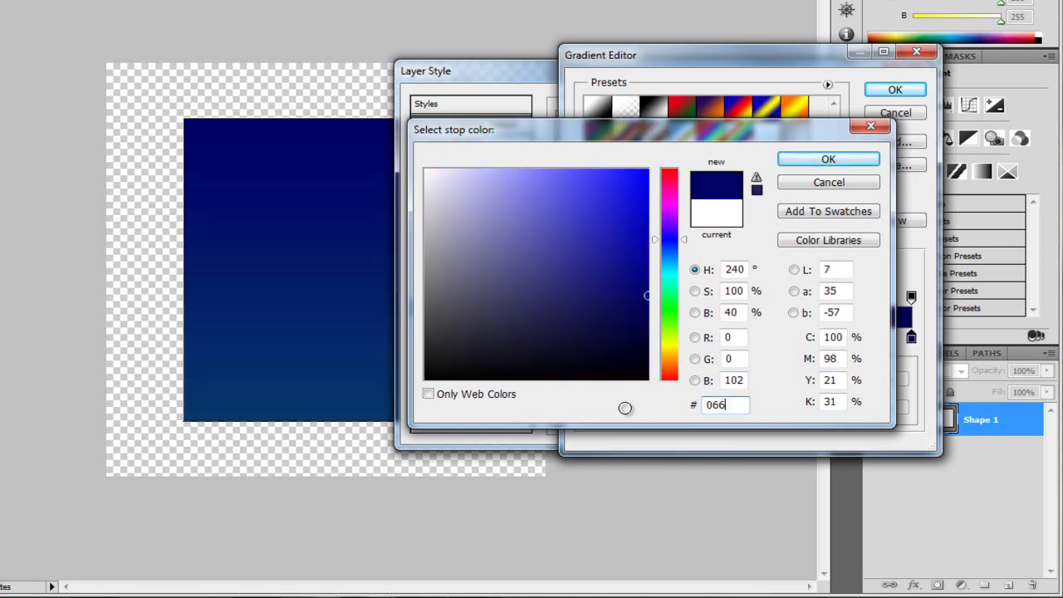
type("4be")
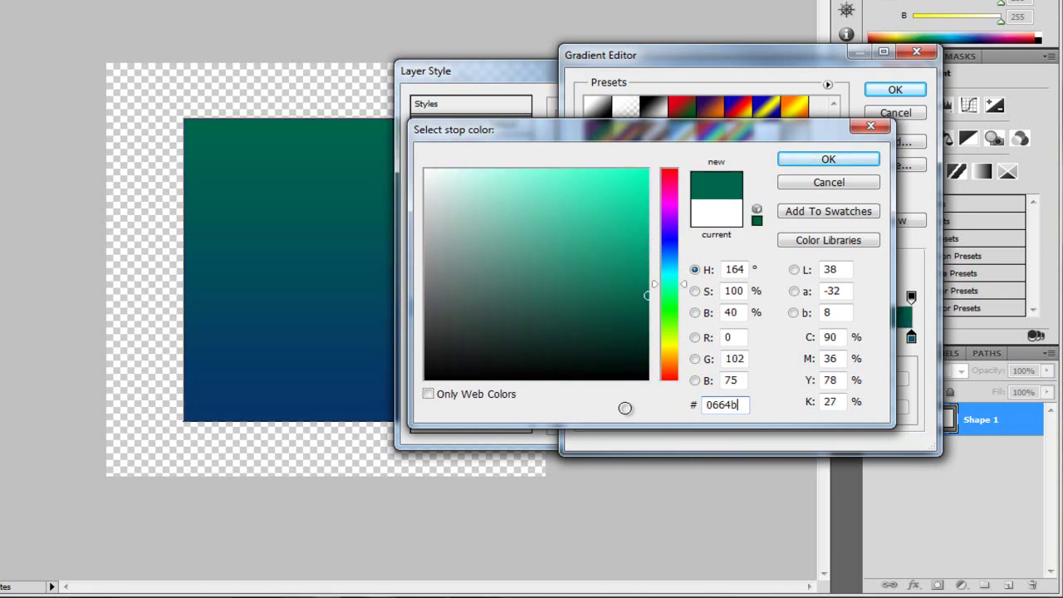
left_click(831, 158)
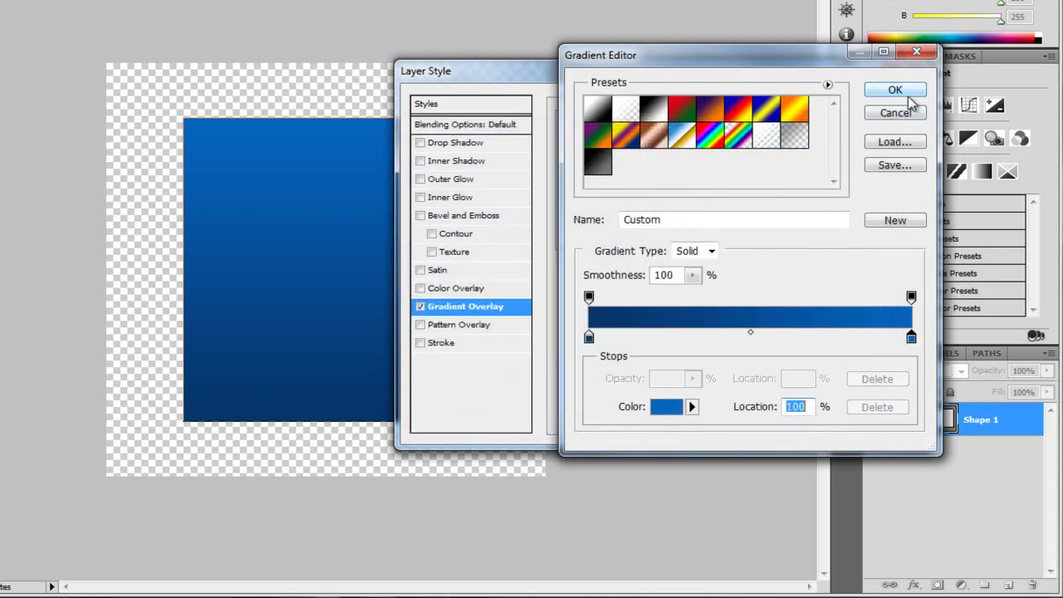
left_click(895, 90)
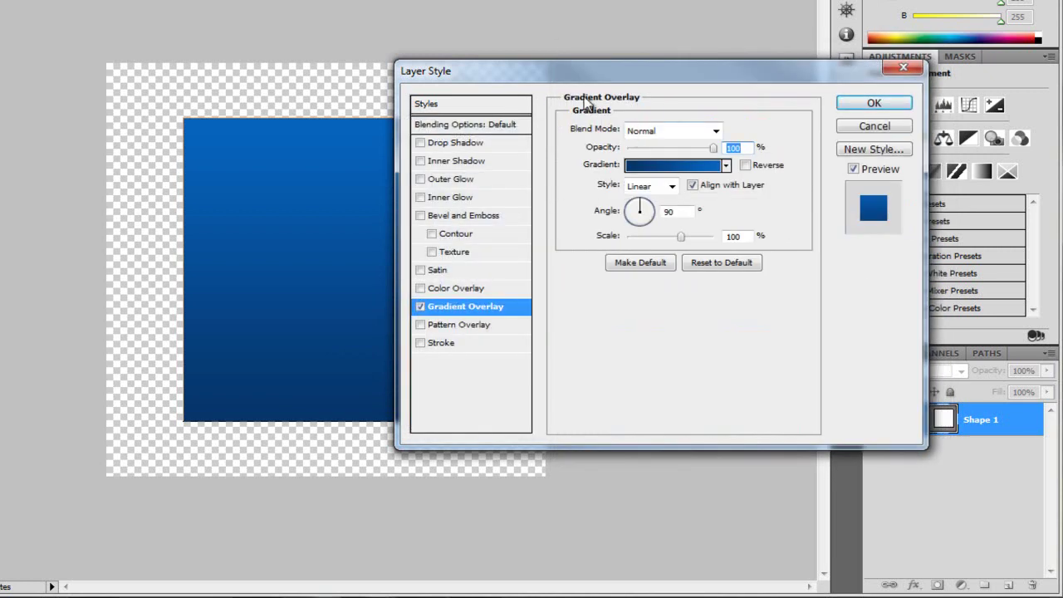
left_click(876, 106)
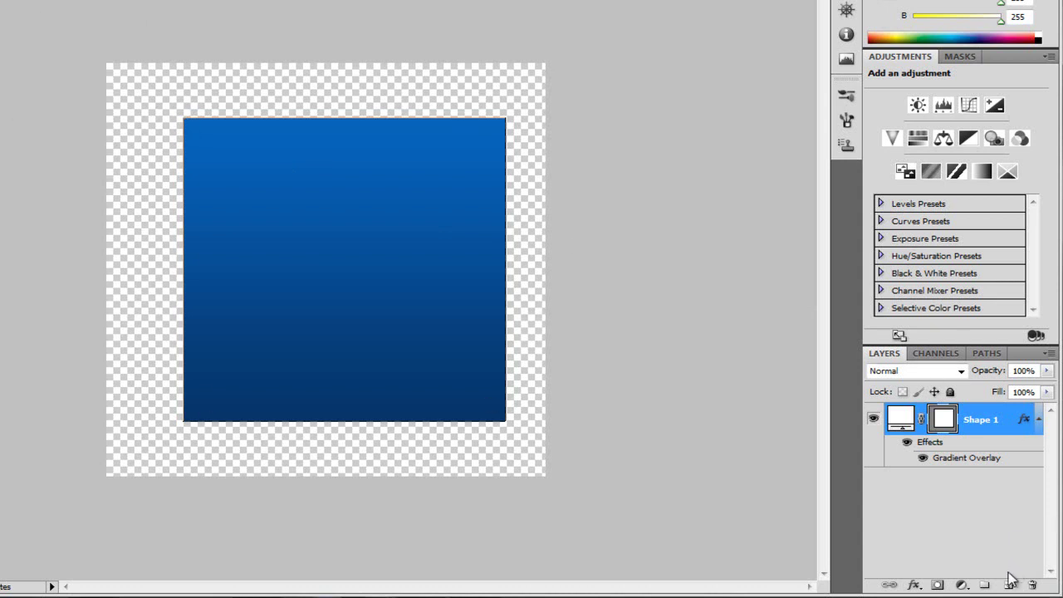
- Add a new empty layer, Layer 1, above the blue square
left_click(1008, 588)
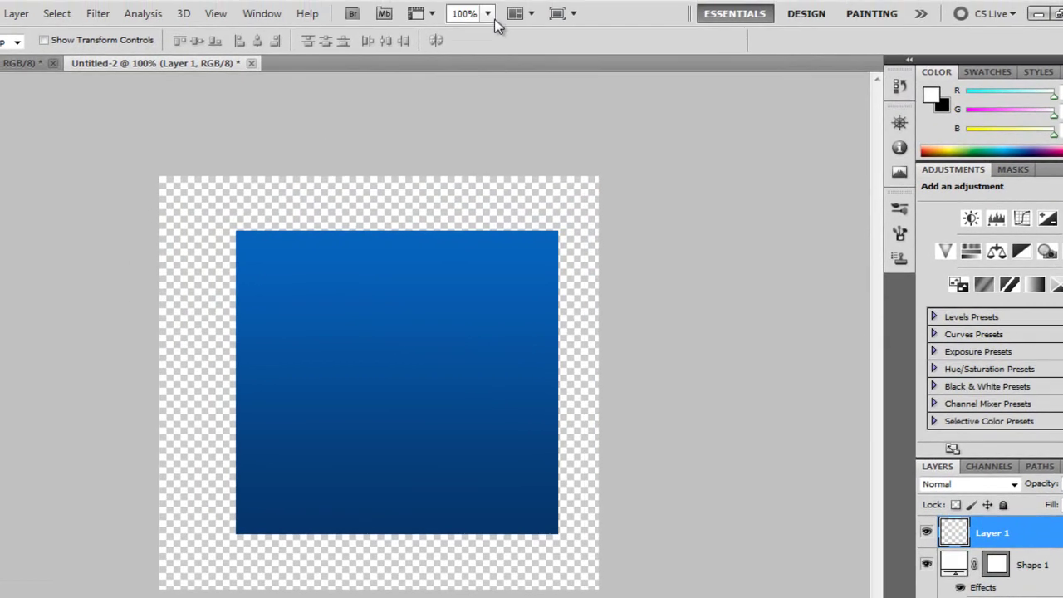
left_click(494, 18)
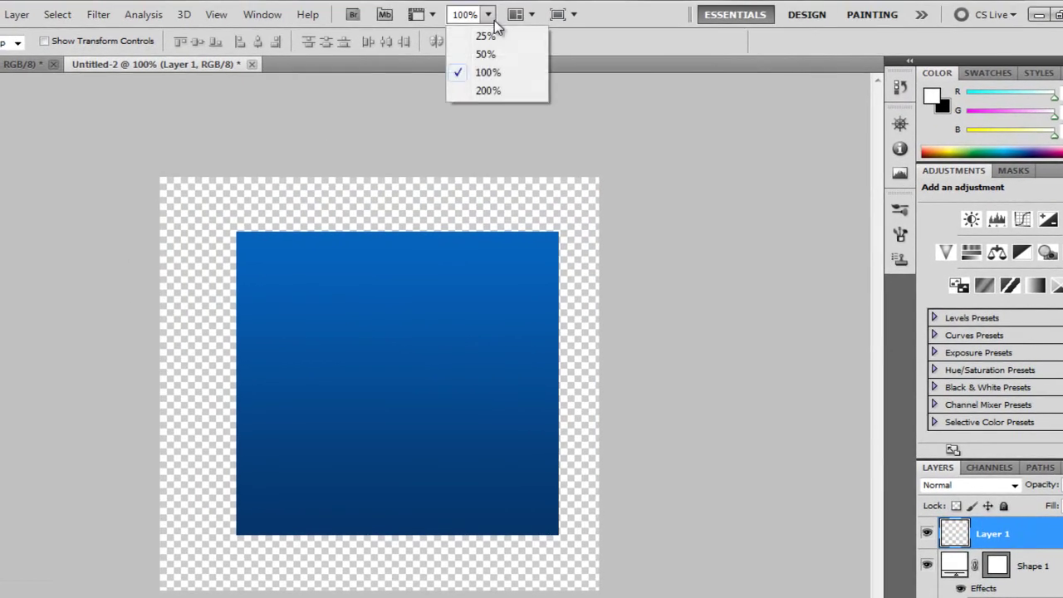
left_click(489, 92)
scroll(493, 543, "left", 3)
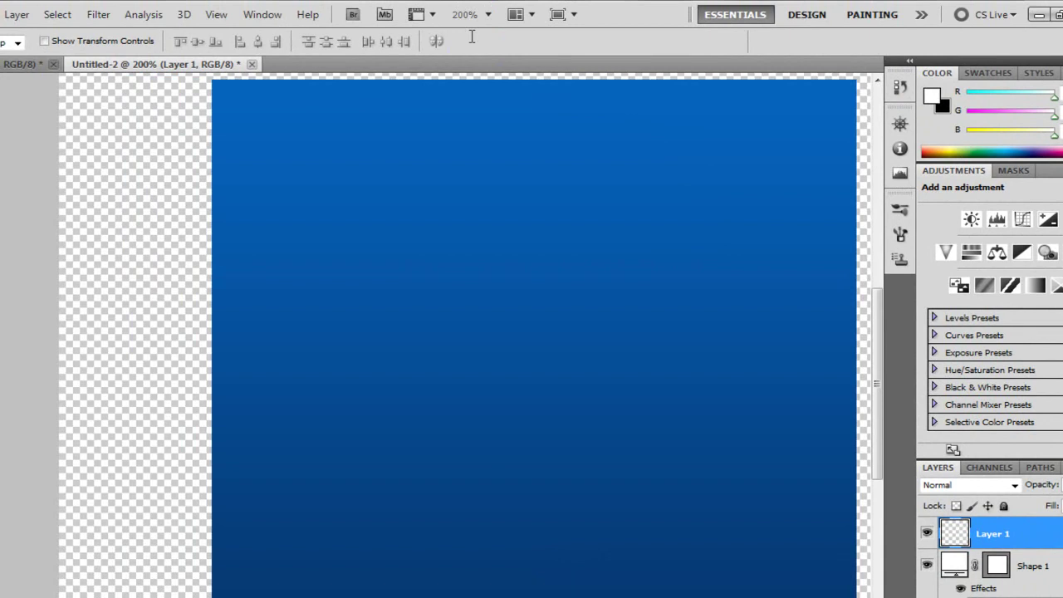
scroll(447, 82, "up", 1)
left_click(488, 15)
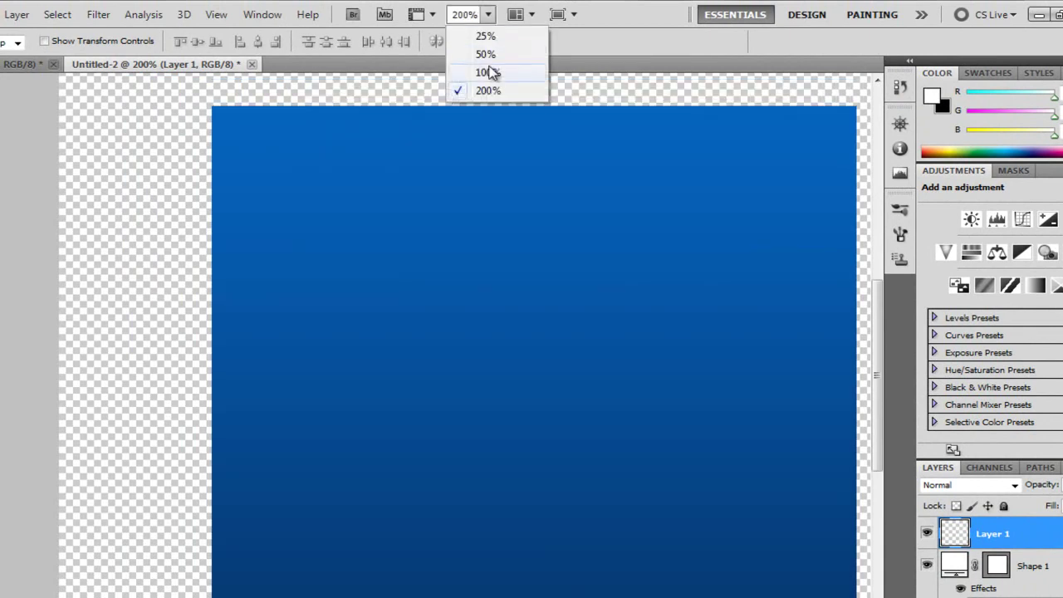
left_click(488, 71)
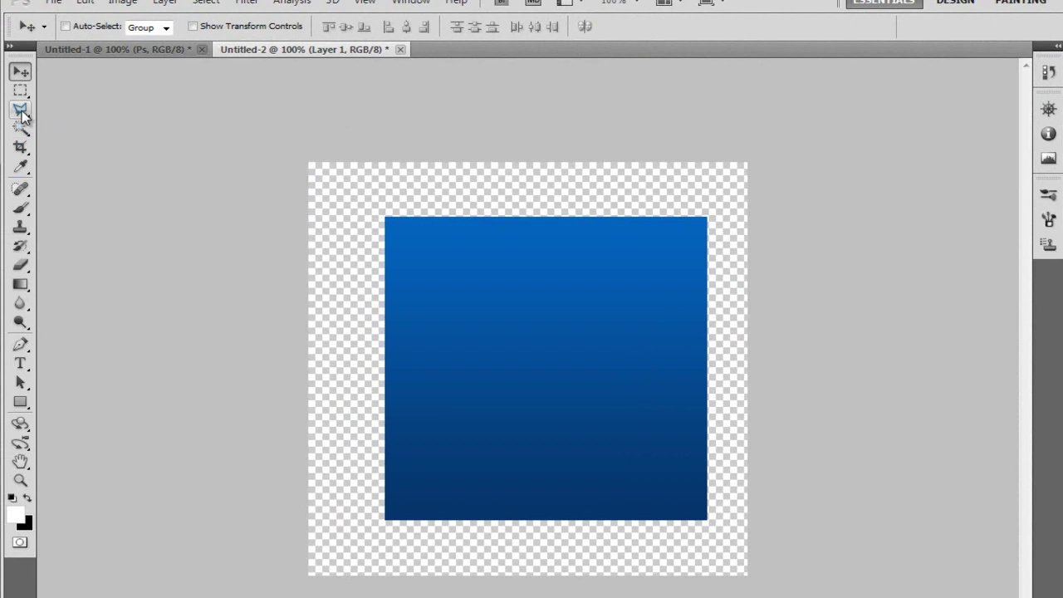
- Outline a slanted side-face strip along the square's left edge with the Polygonal Lasso
left_click(21, 110)
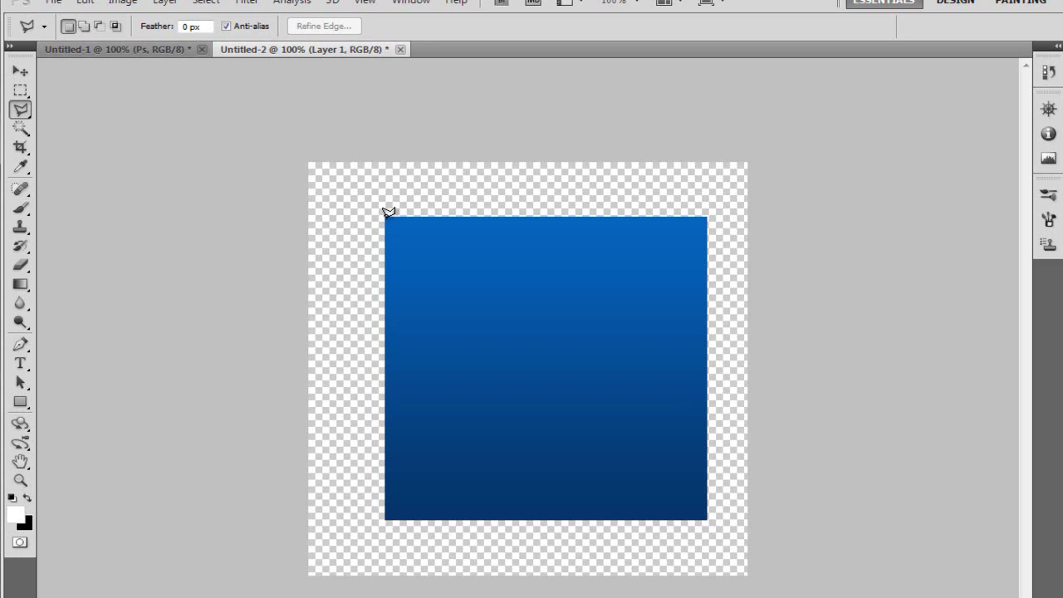
left_click(359, 199)
left_click(360, 199)
left_click(364, 200)
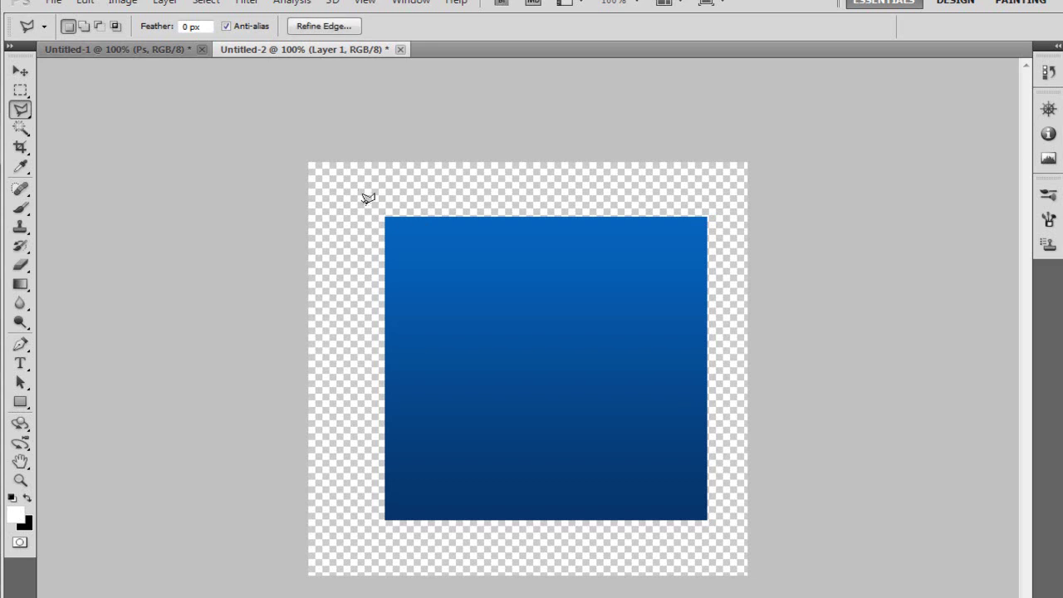
left_click(387, 193)
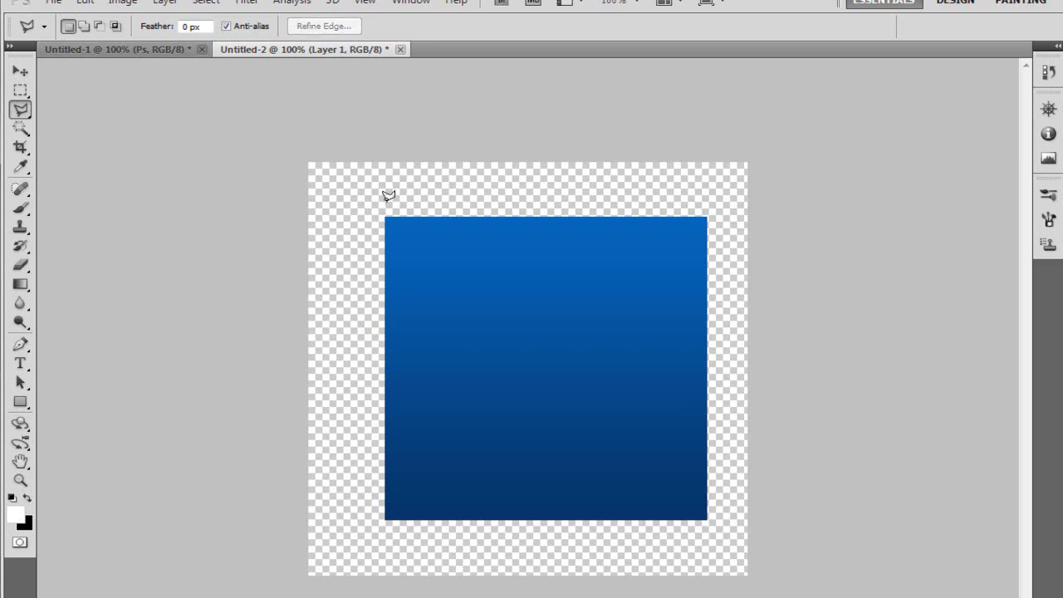
key("shift")
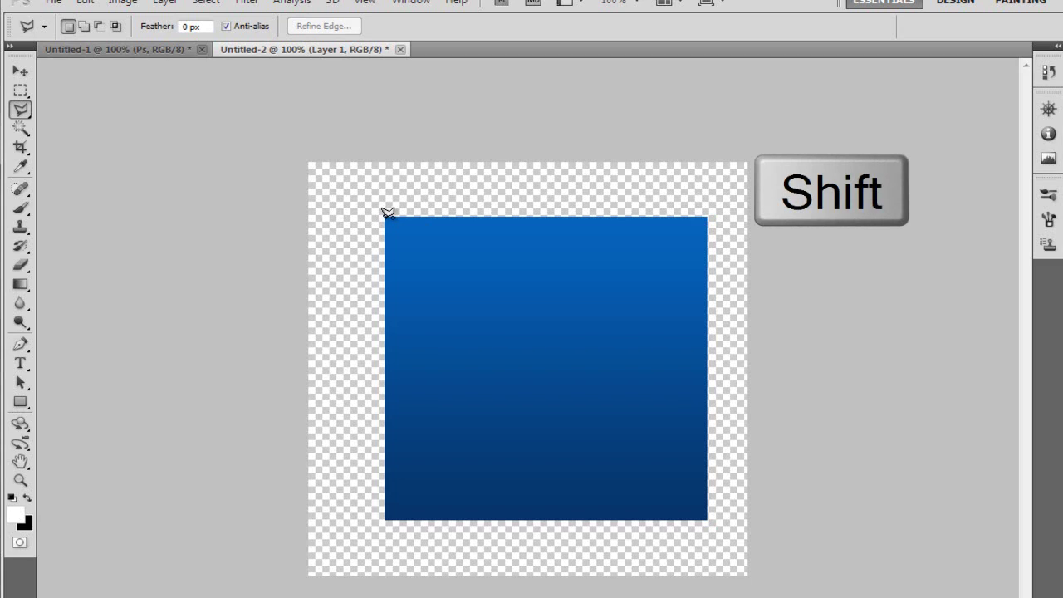
left_click(386, 216, "shift")
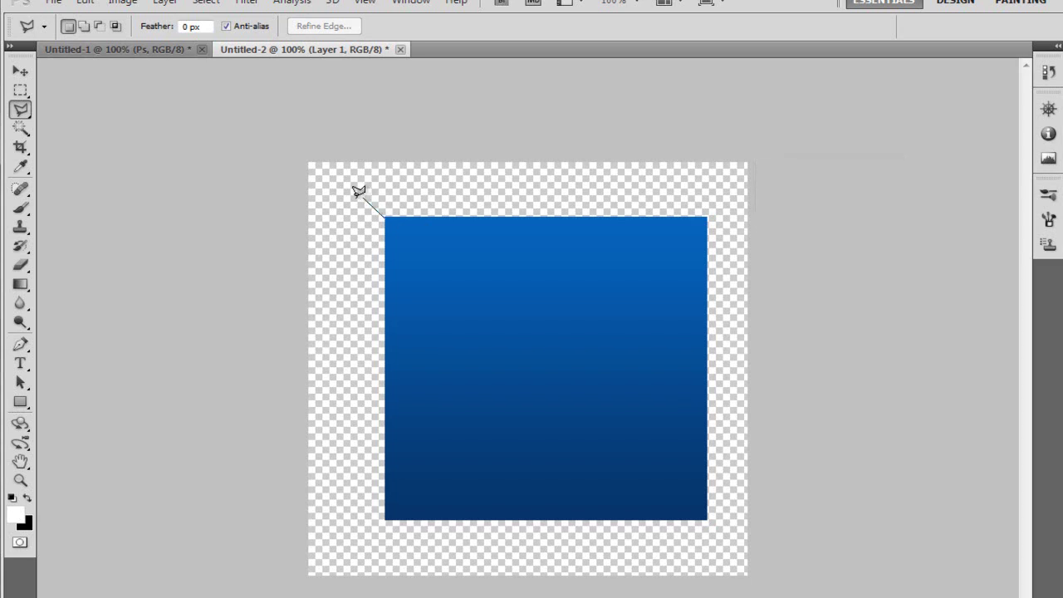
left_click(363, 199)
left_click(364, 498)
left_click(385, 516)
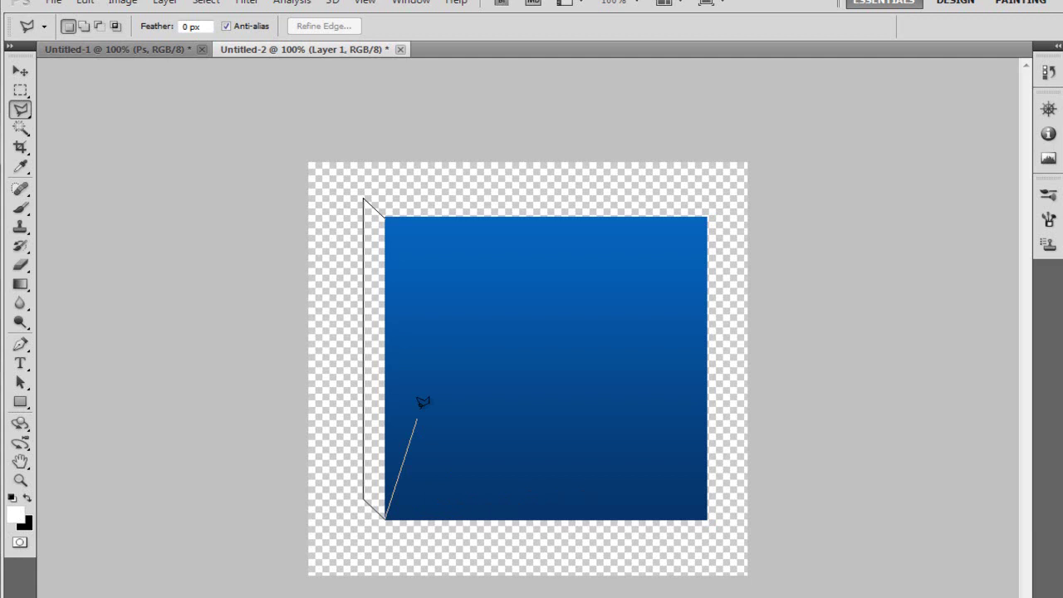
double_click(387, 213)
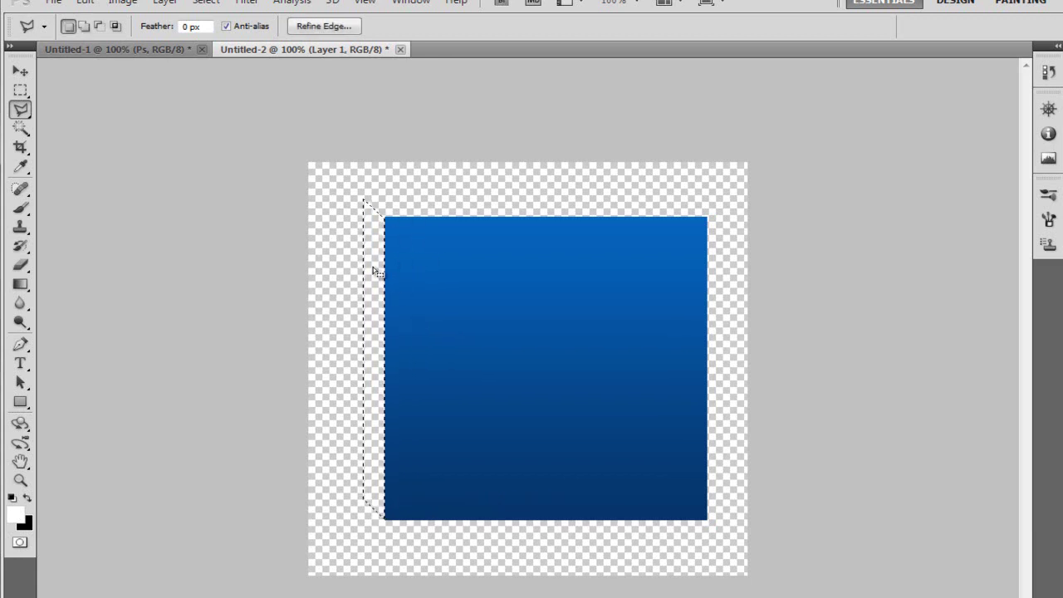
- Fill the strip selection with white and deselect it
key("alt+BackSpace")
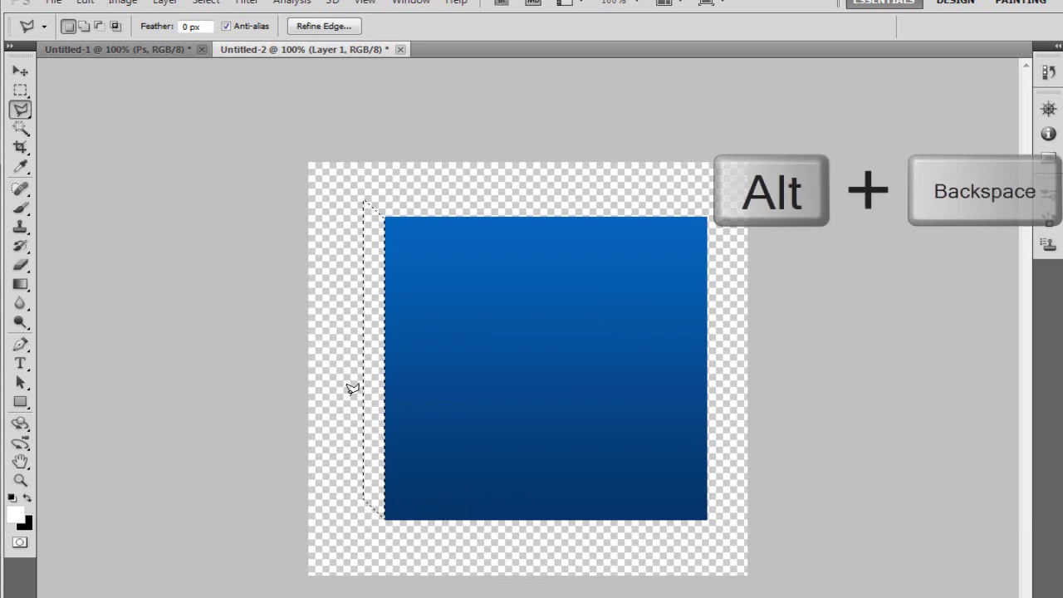
key("alt+BackSpace")
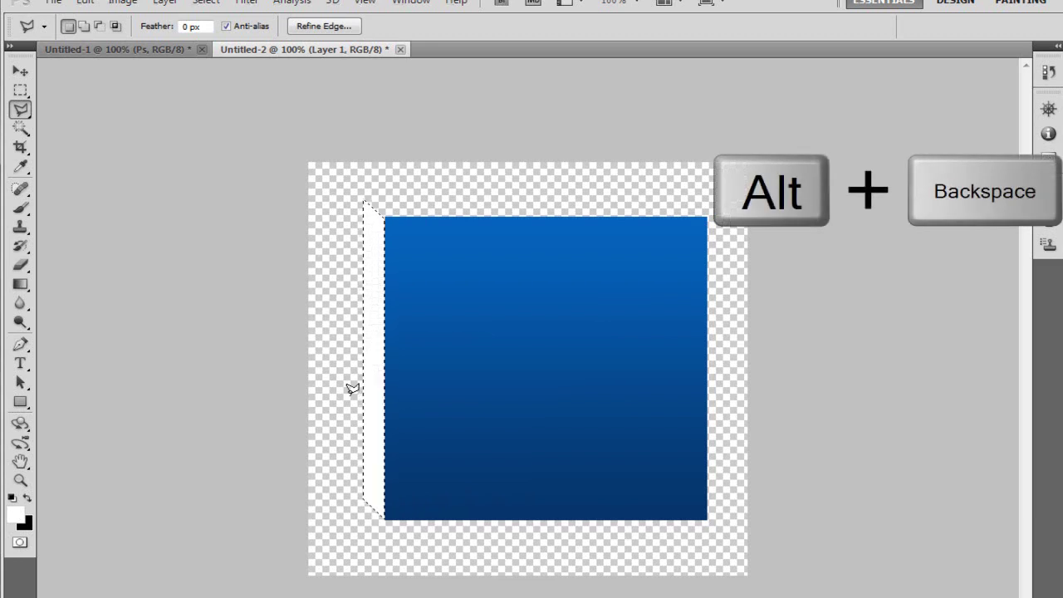
key("x")
key("ctrl+d")
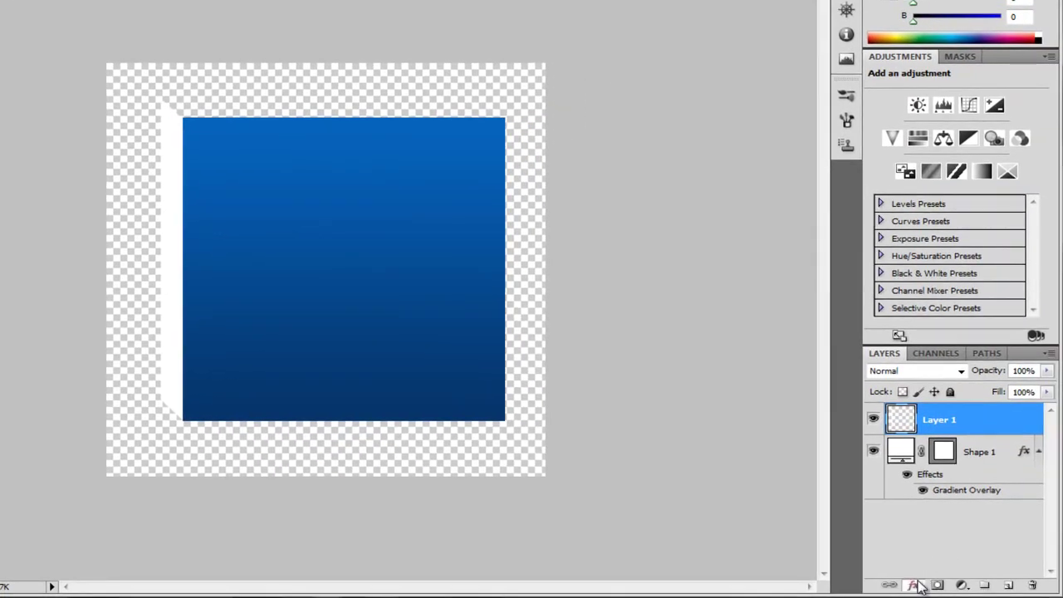
- Add a Gradient Overlay to Layer 1 and set its left stop to #001c3b
left_click(914, 586)
left_click(964, 531)
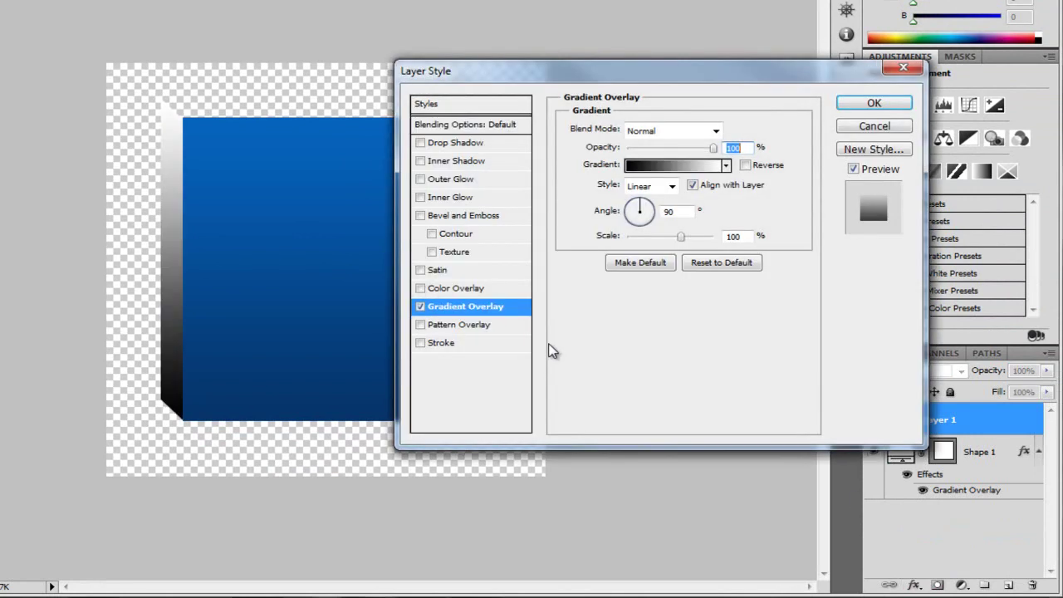
left_click_drag(663, 77, 599, 76)
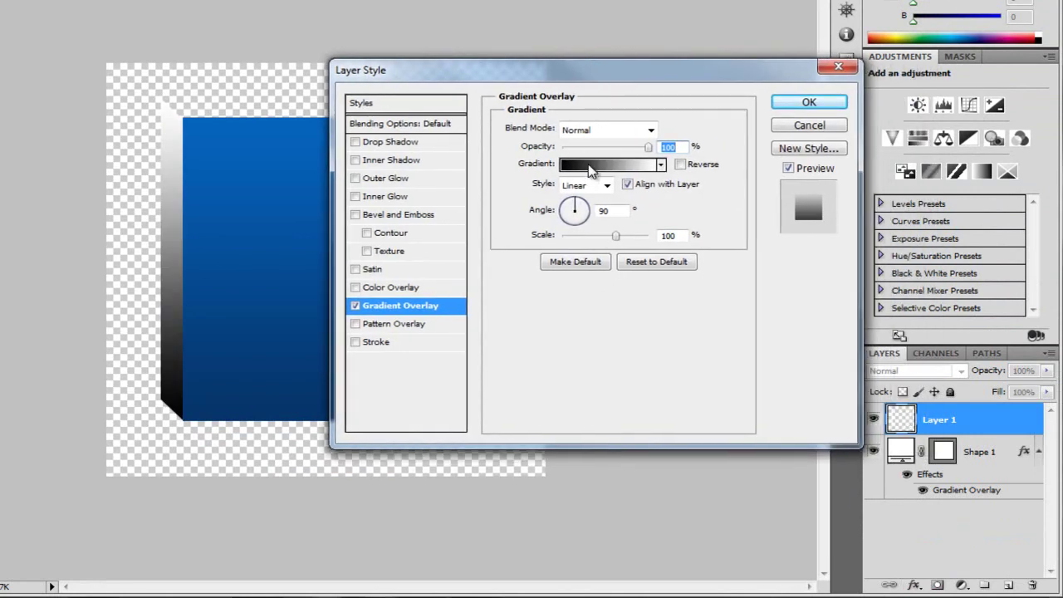
left_click(592, 171)
left_click(589, 337)
double_click(589, 337)
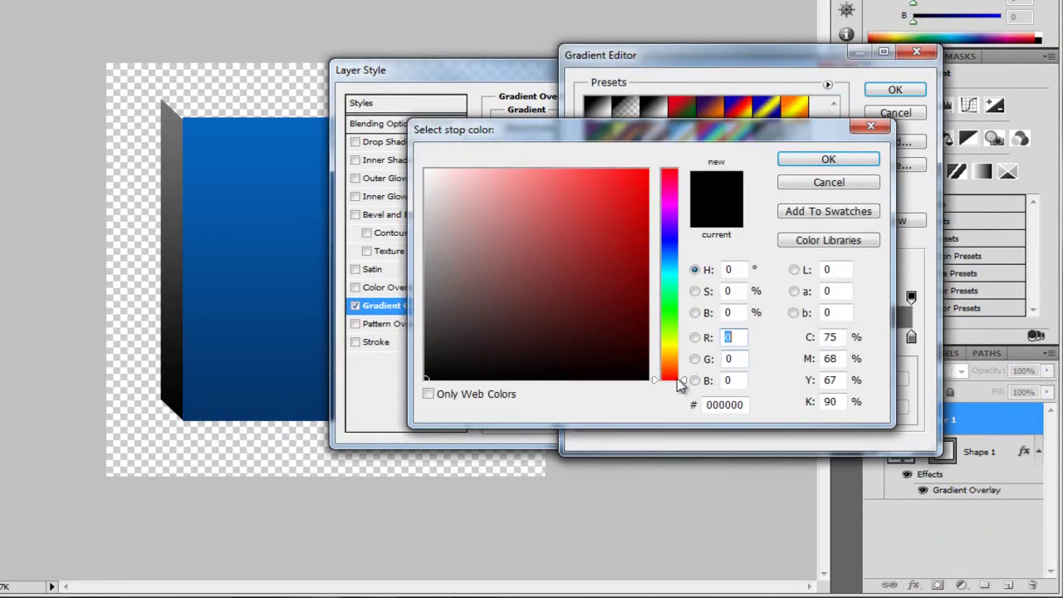
left_click(745, 404)
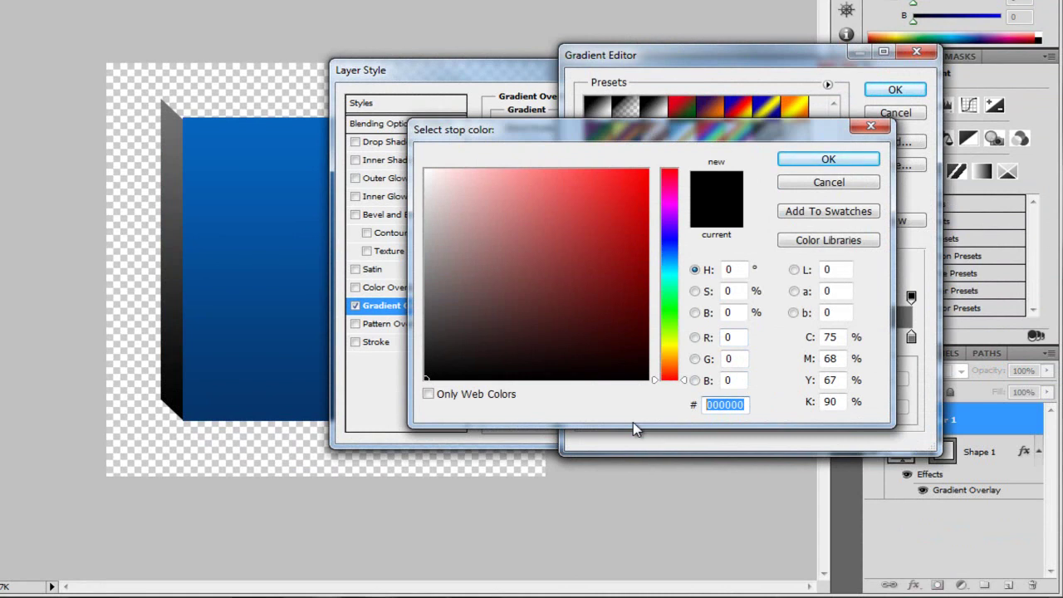
type("001")
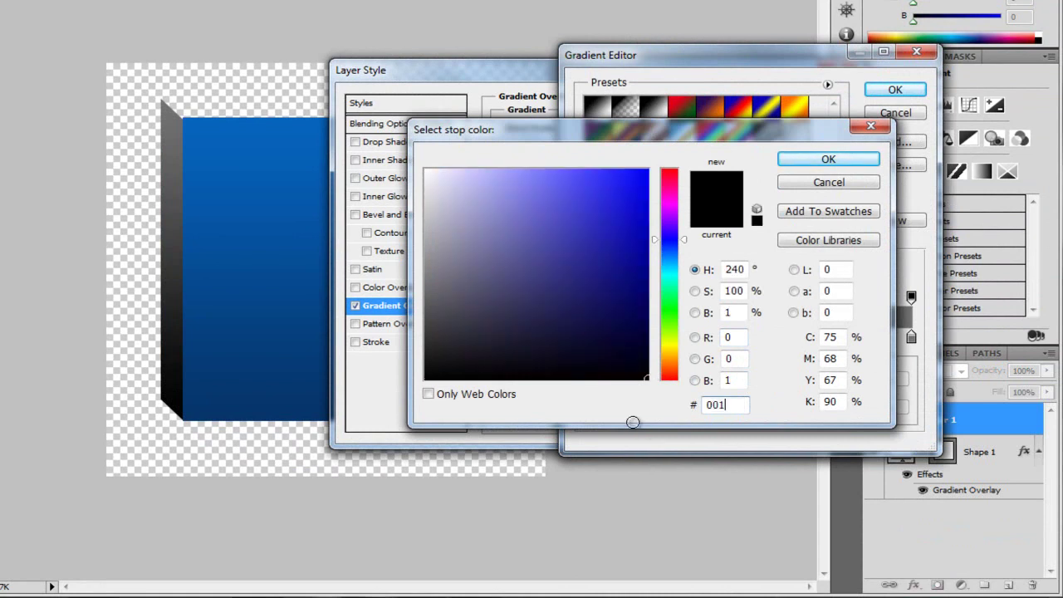
type("c")
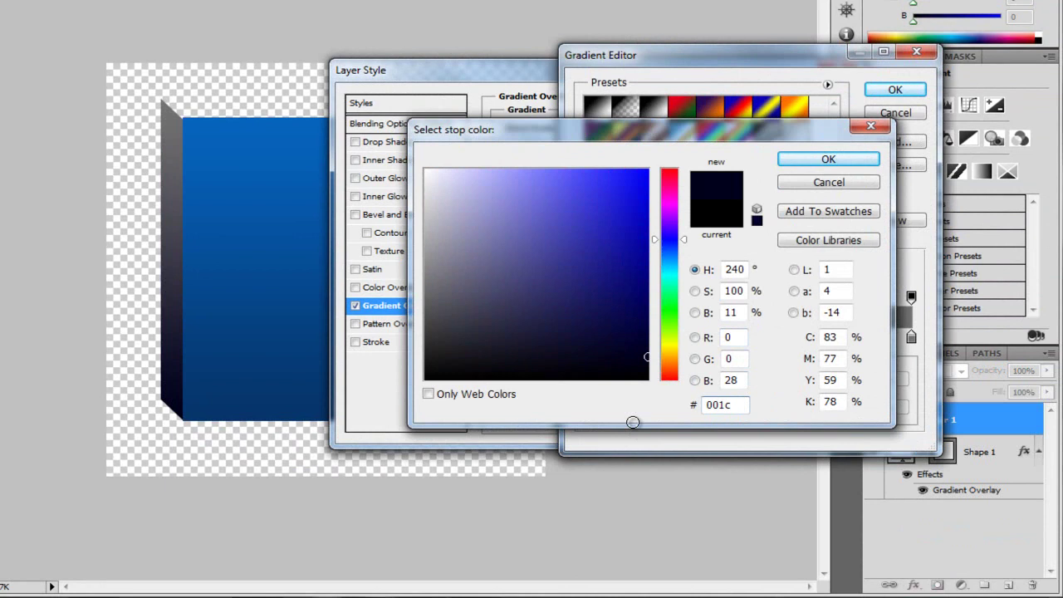
type("3b")
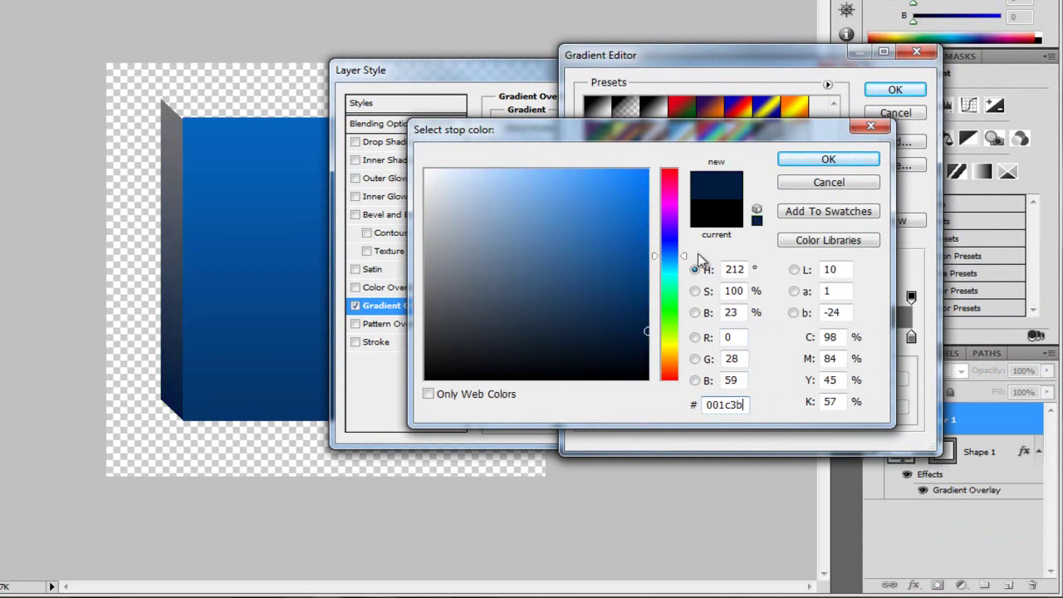
left_click(810, 159)
- Set the right gradient stop to #00357a and apply the overlay
double_click(911, 338)
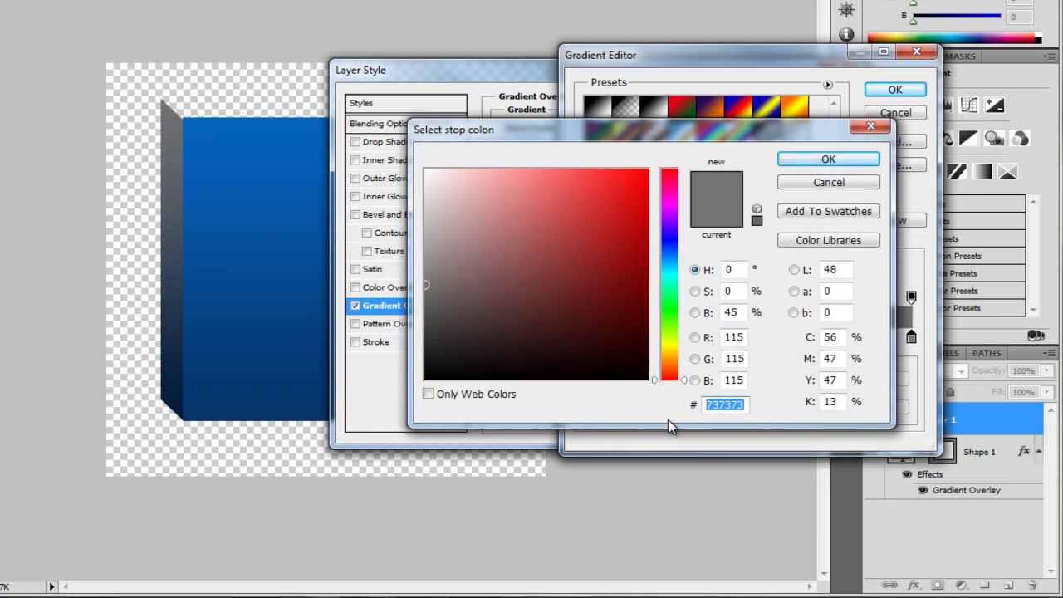
type("003")
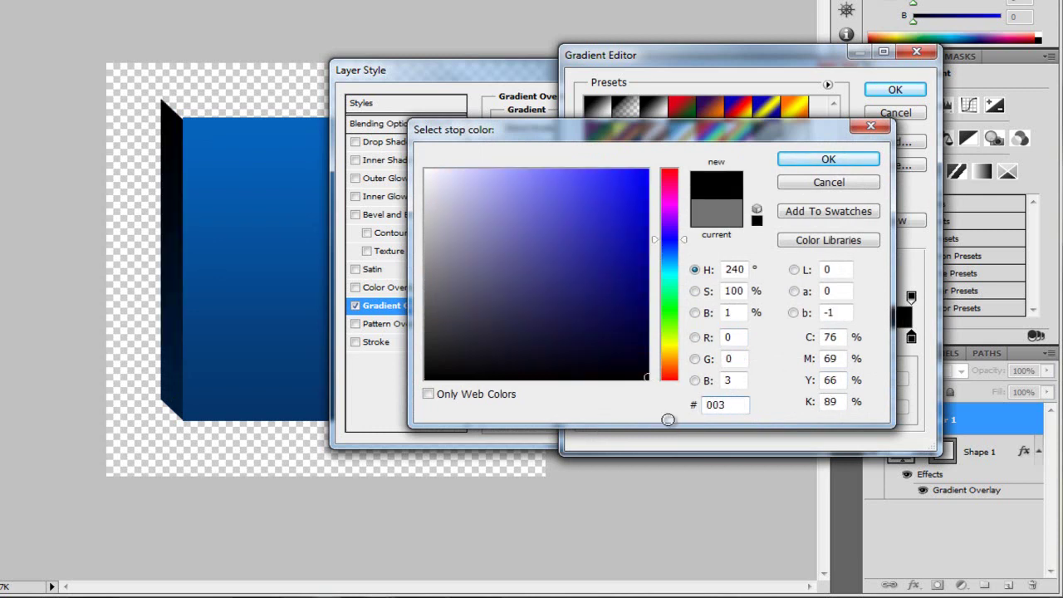
type("57a")
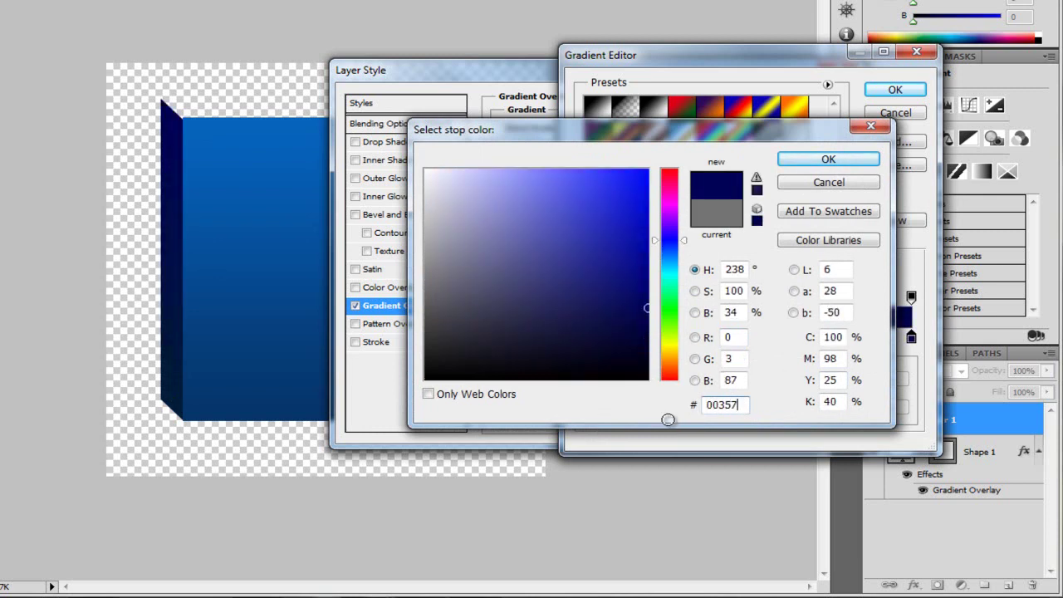
left_click(828, 160)
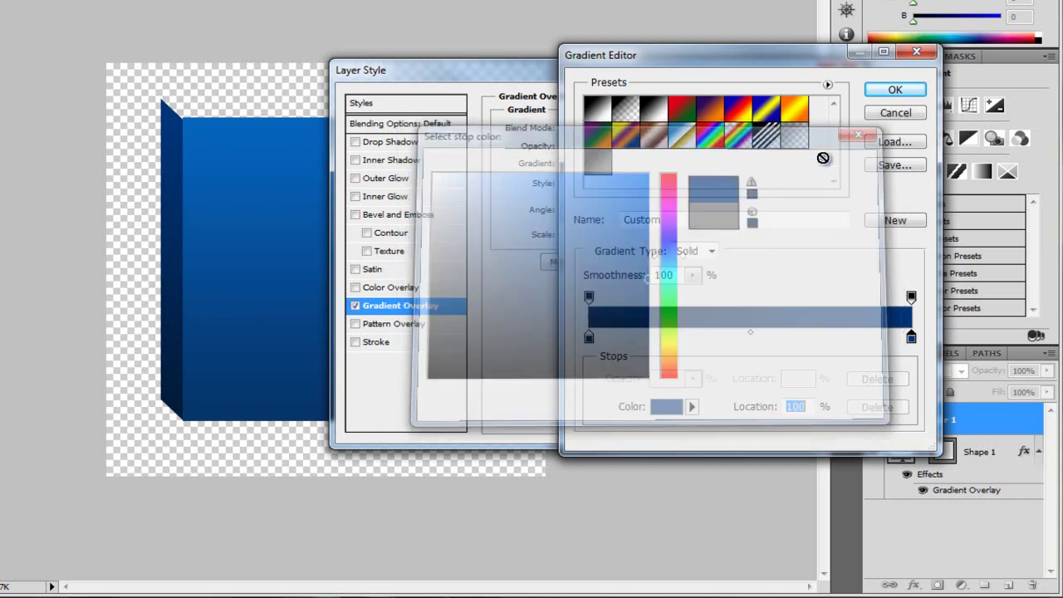
left_click(905, 92)
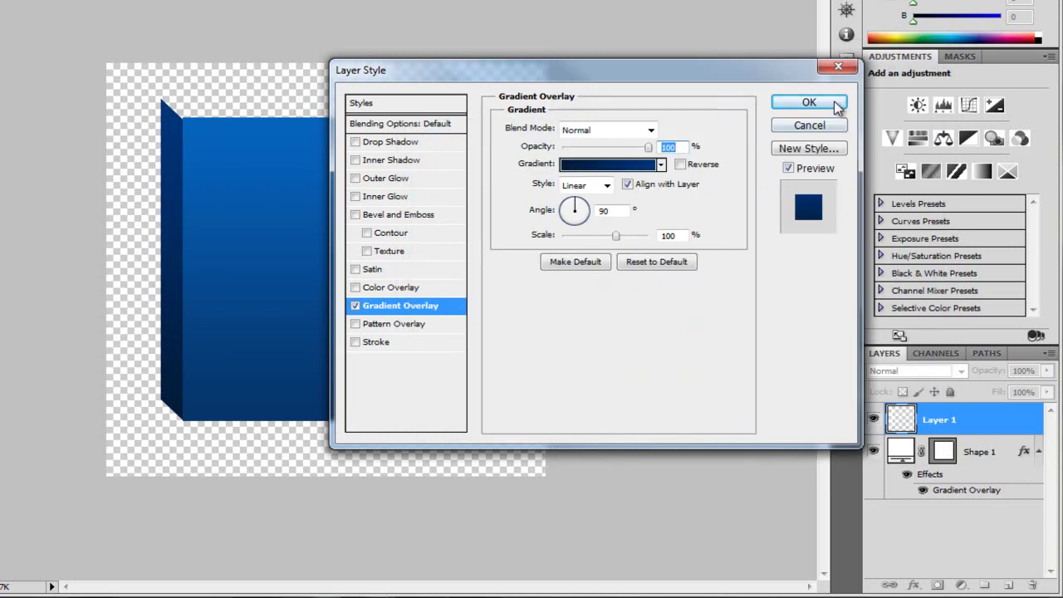
left_click(809, 102)
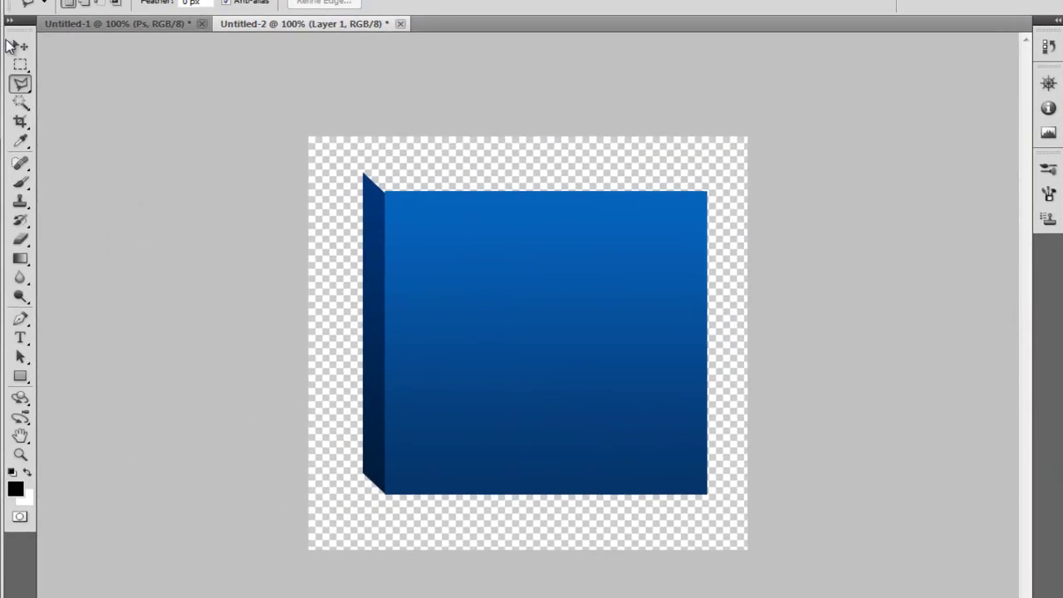
- Free-transform Layer 1 to stretch the side face slightly at bottom and top
left_click(18, 45)
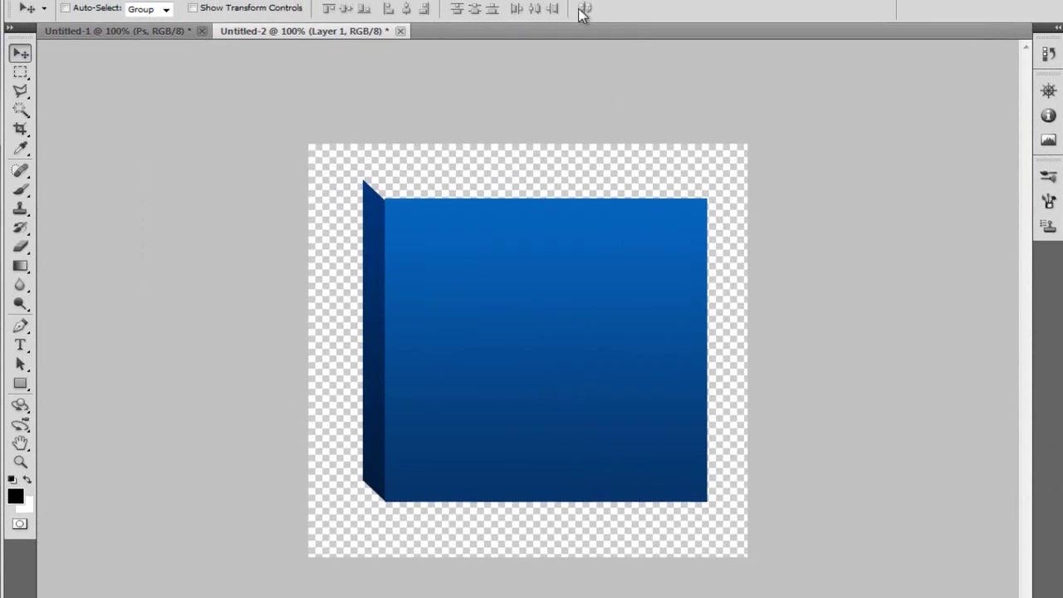
left_click(637, 14)
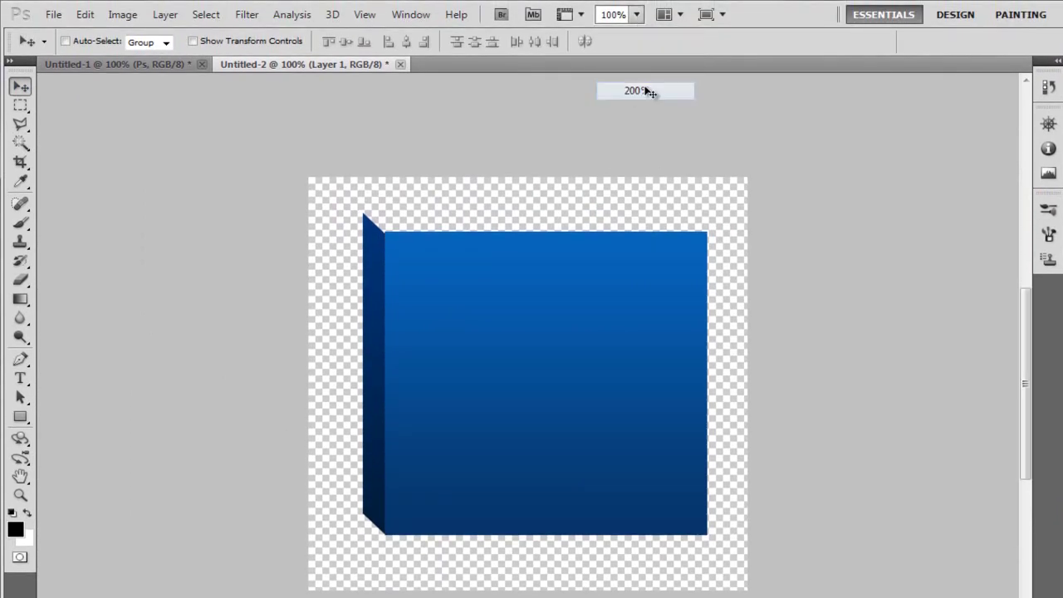
left_click(647, 92)
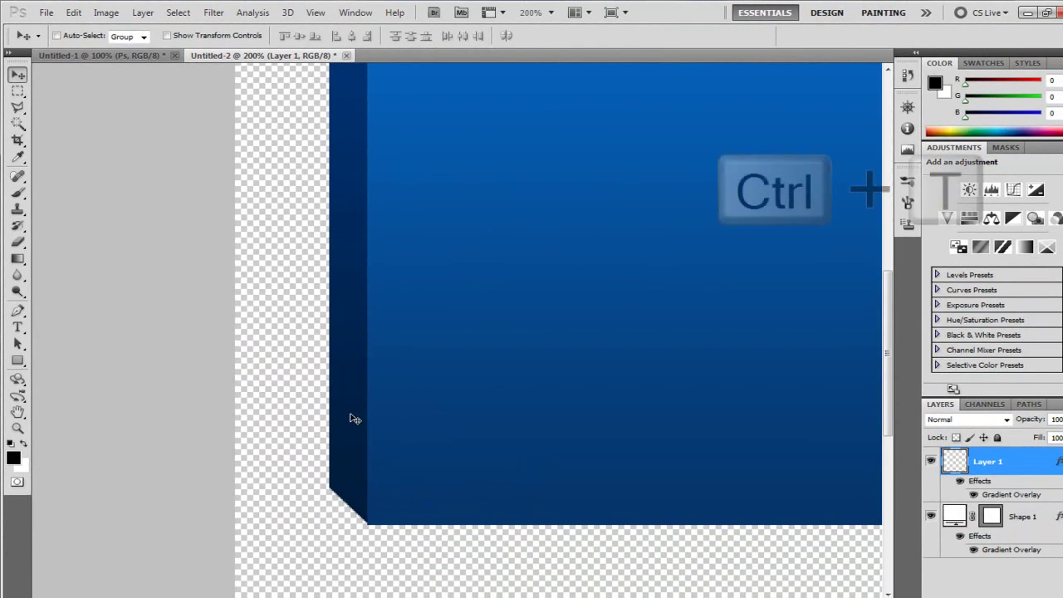
key("ctrl+t")
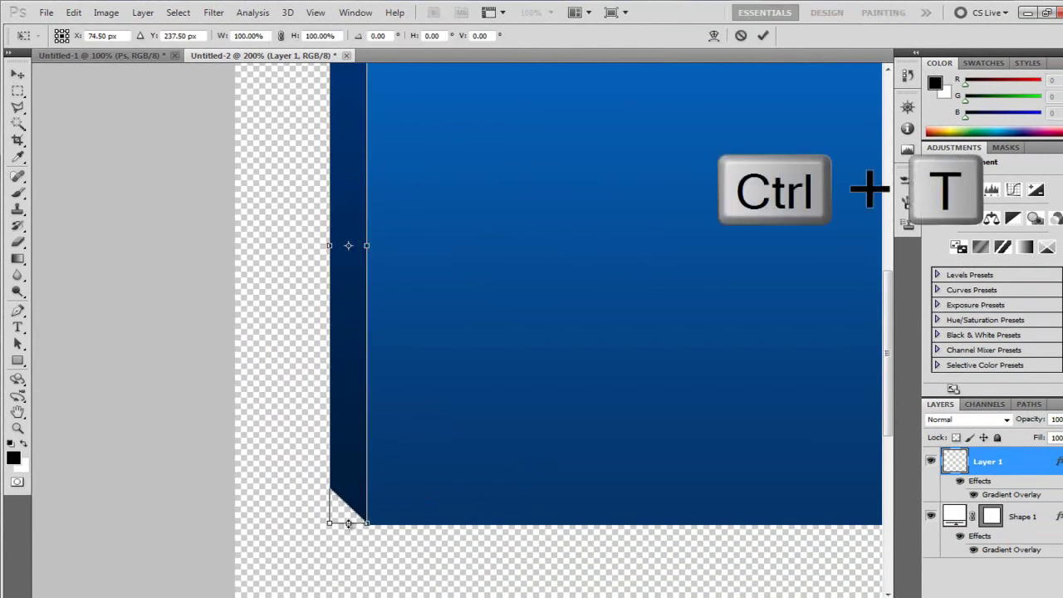
left_click_drag(348, 523, 351, 526)
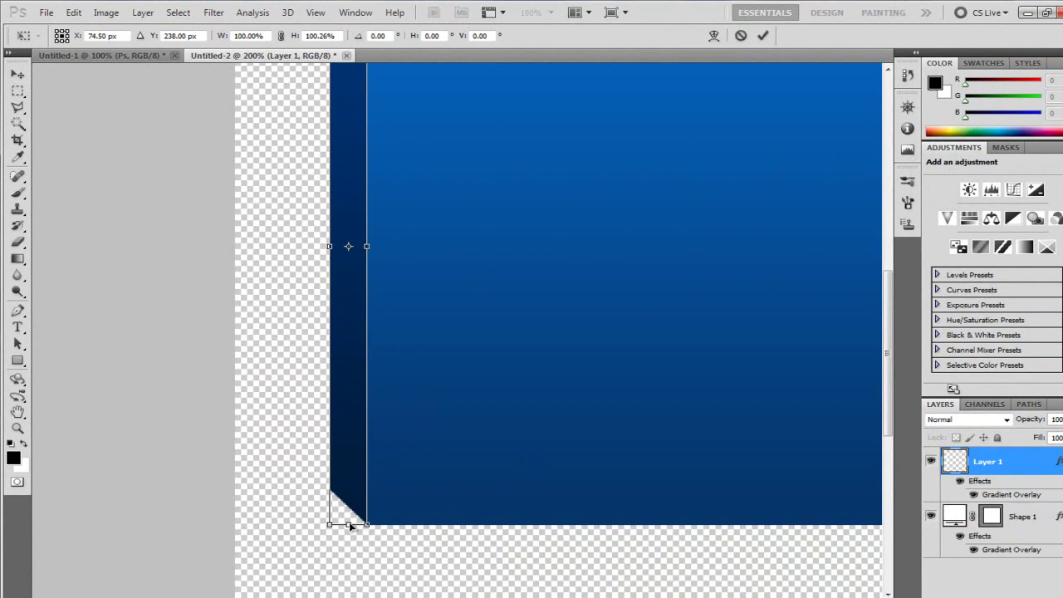
scroll(644, 440, "up", 10)
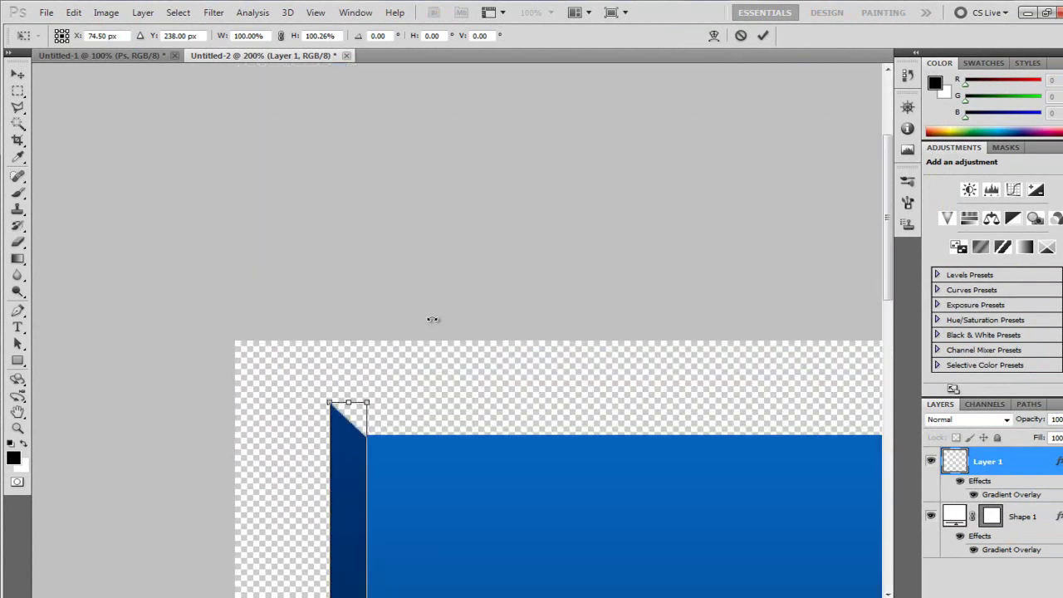
scroll(399, 349, "down", 1)
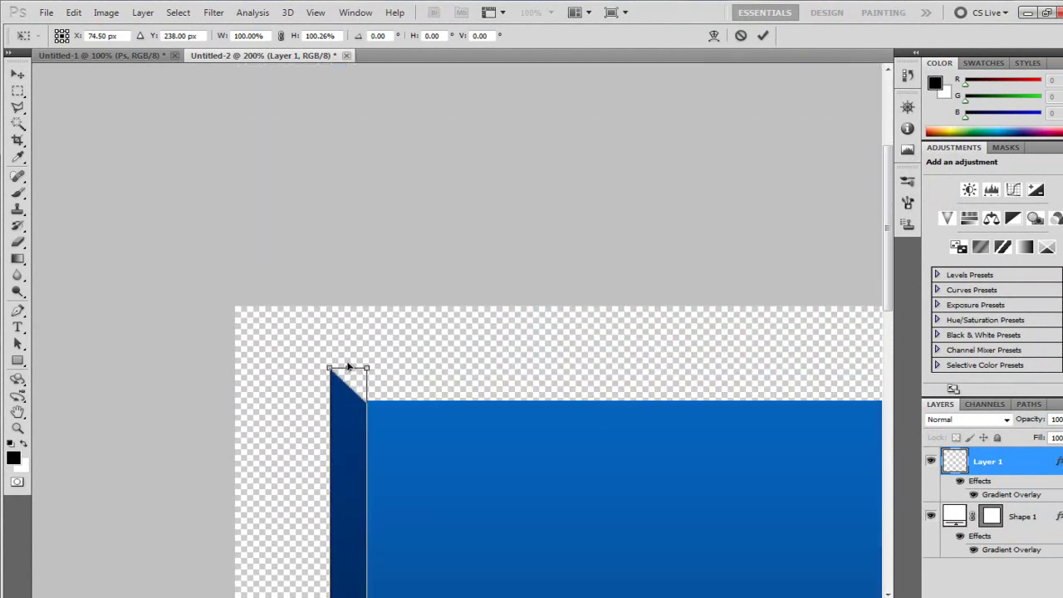
left_click_drag(348, 367, 348, 365)
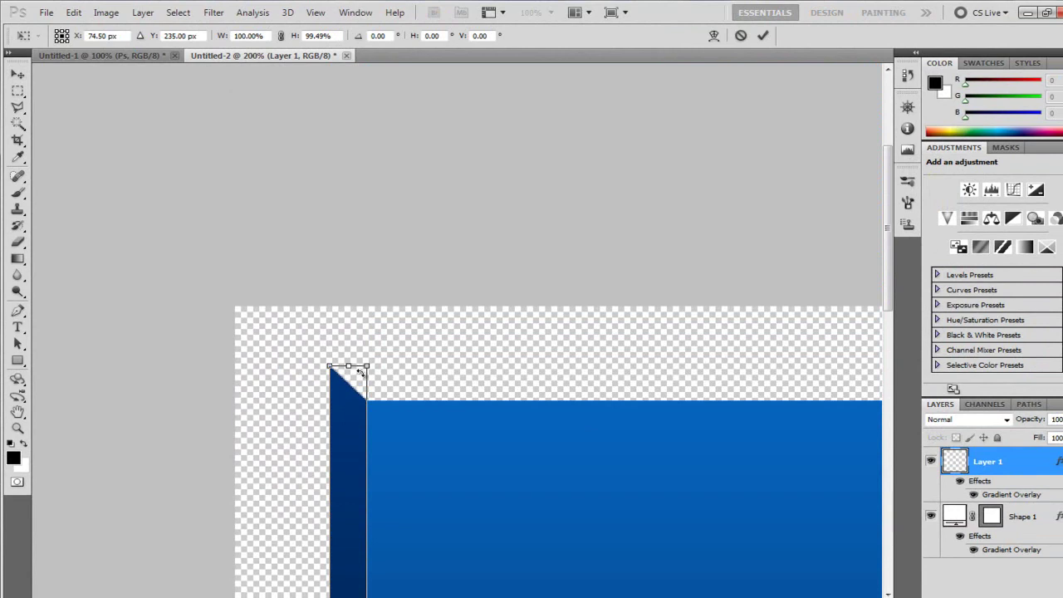
left_click(764, 34)
- Extend the side face's bottom a few more pixels, then view at 100%
scroll(399, 280, "down", 1)
scroll(399, 280, "down", 8)
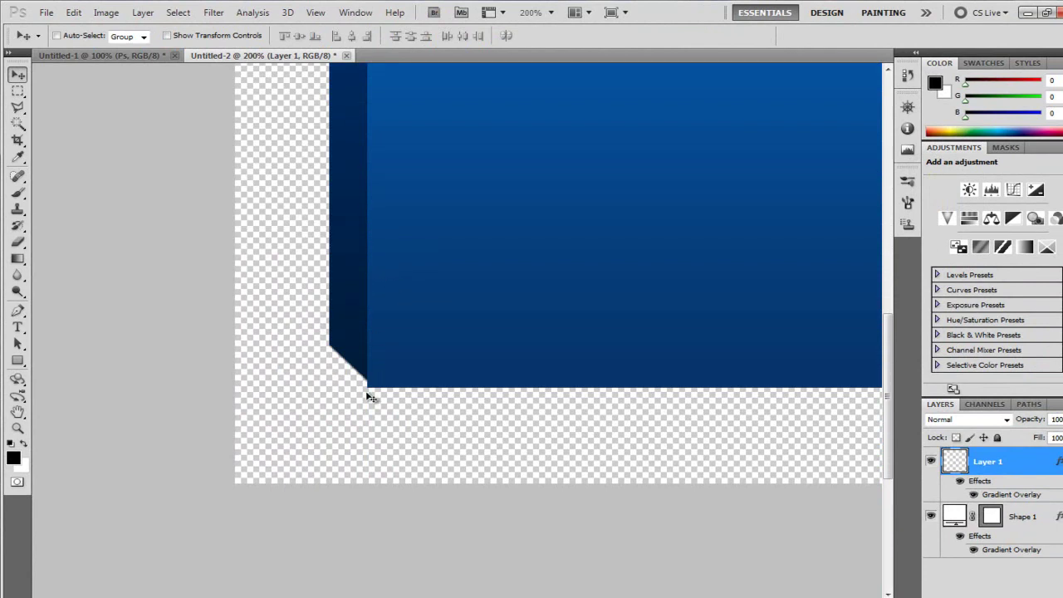
key("ctrl+t")
left_click_drag(349, 383, 349, 387)
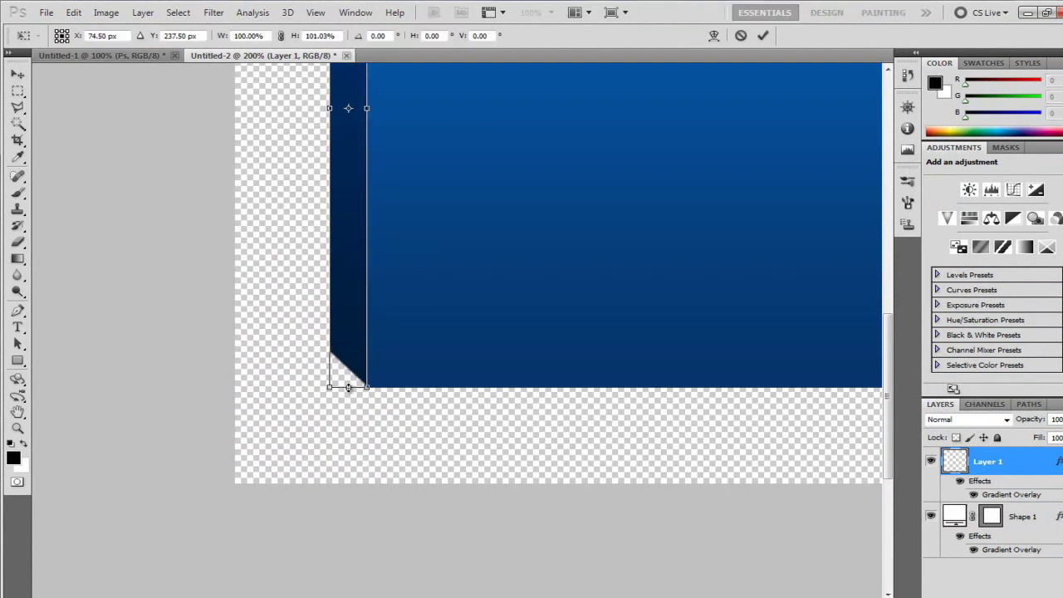
left_click(763, 35)
scroll(551, 337, "up", 8)
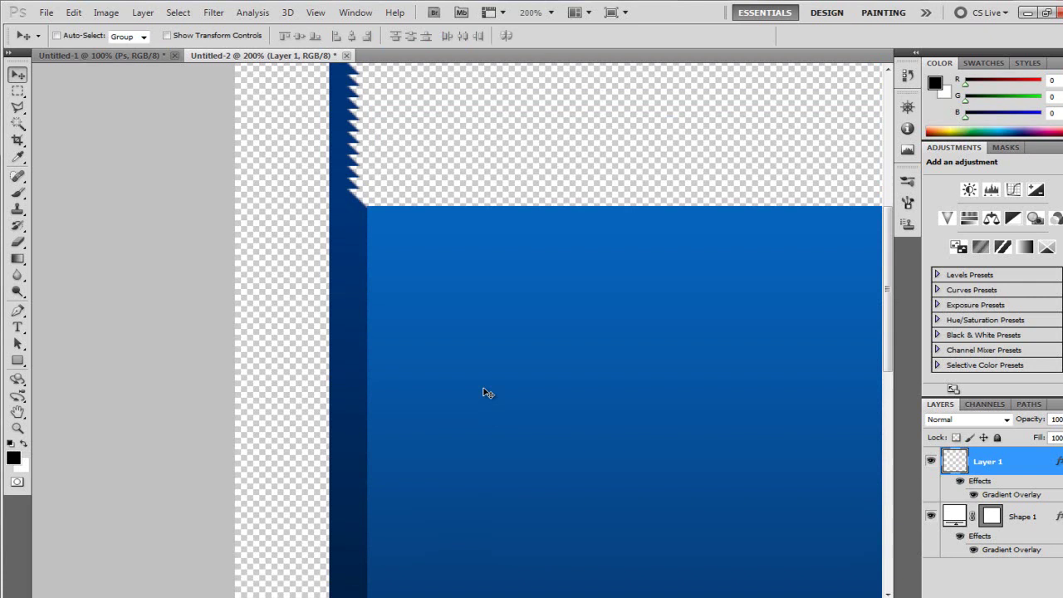
left_click(551, 13)
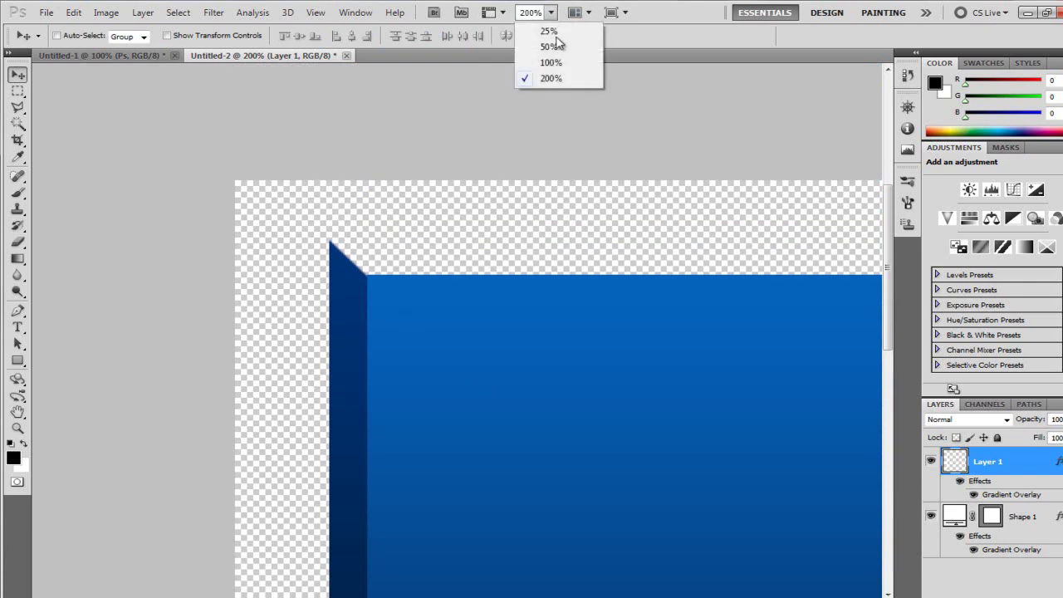
left_click(551, 63)
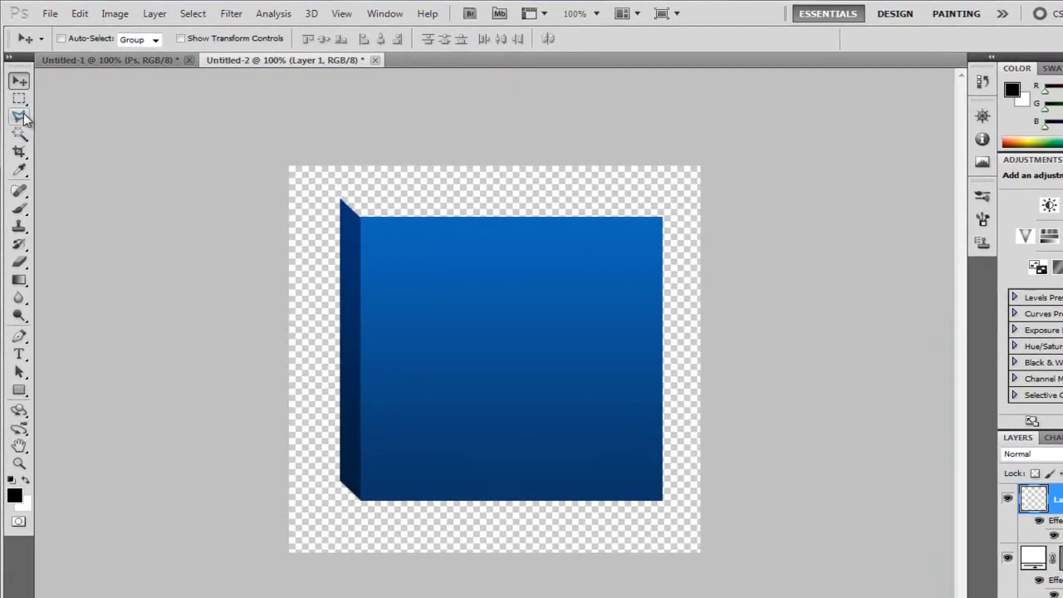
- Lasso a four-corner strip along the square's top edge, undoing a trial fill
left_click(17, 109)
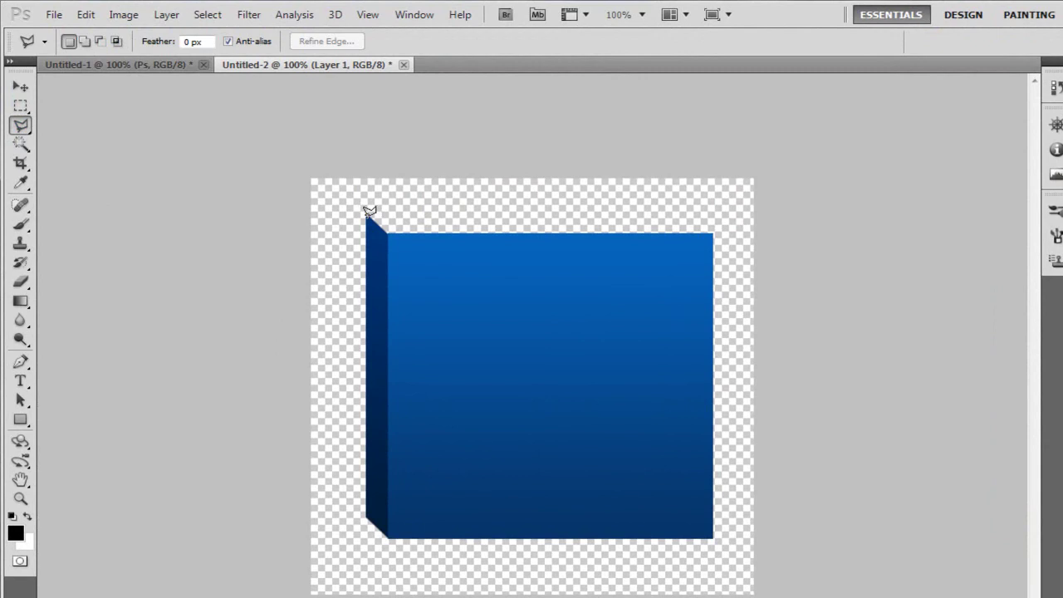
left_click(367, 217)
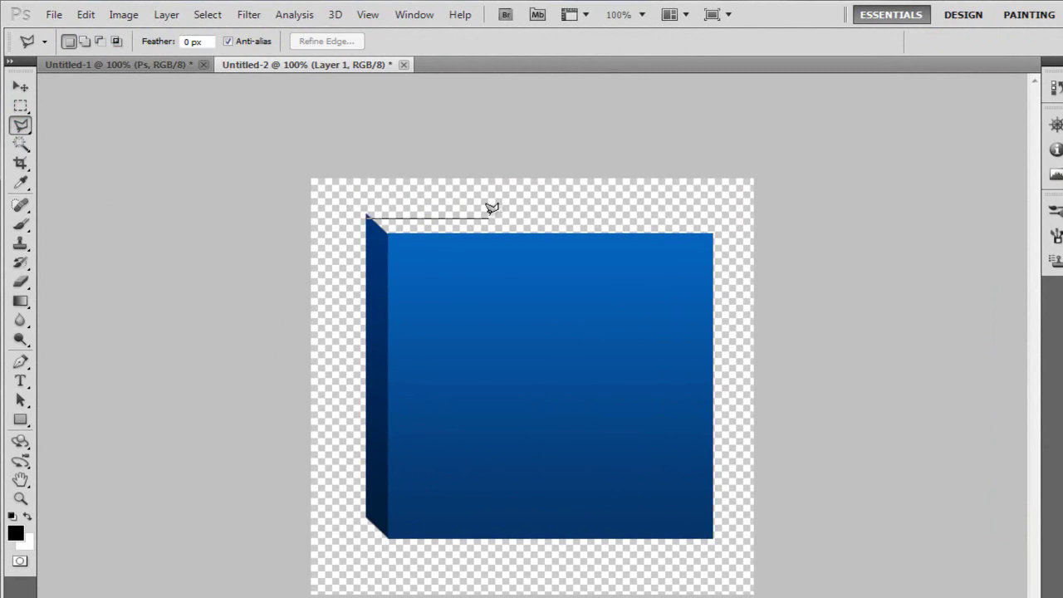
left_click(685, 219)
left_click(685, 245)
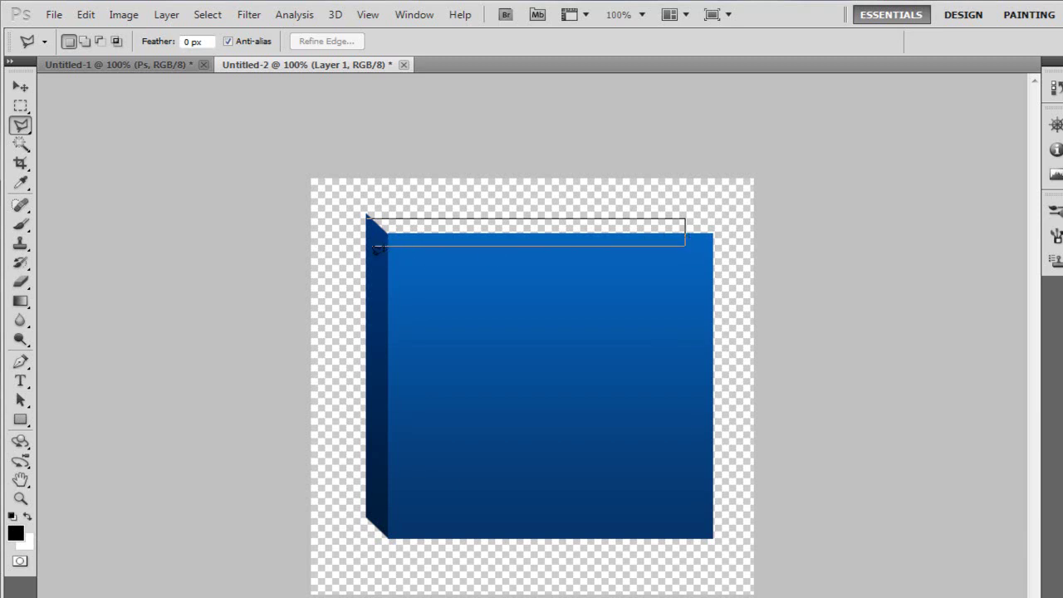
left_click(372, 245)
left_click(369, 214)
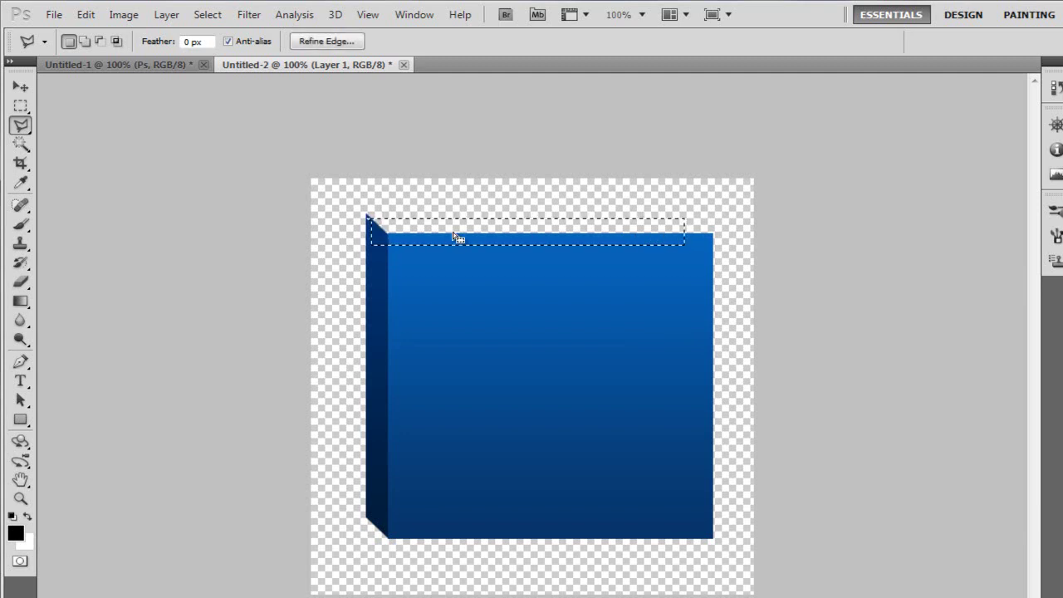
key("alt")
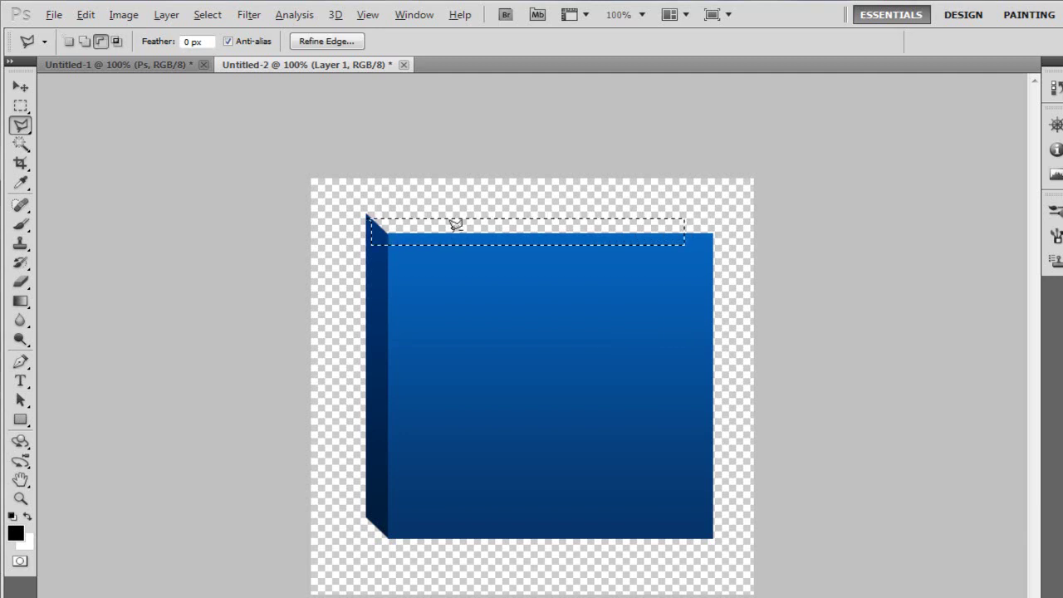
key("alt+BackSpace")
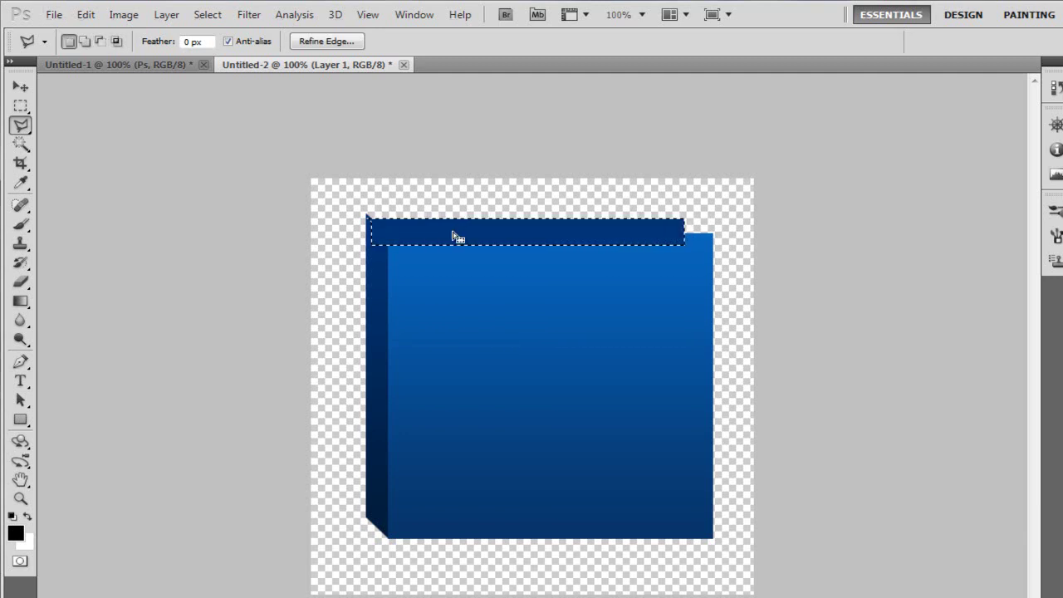
key("ctrl+z")
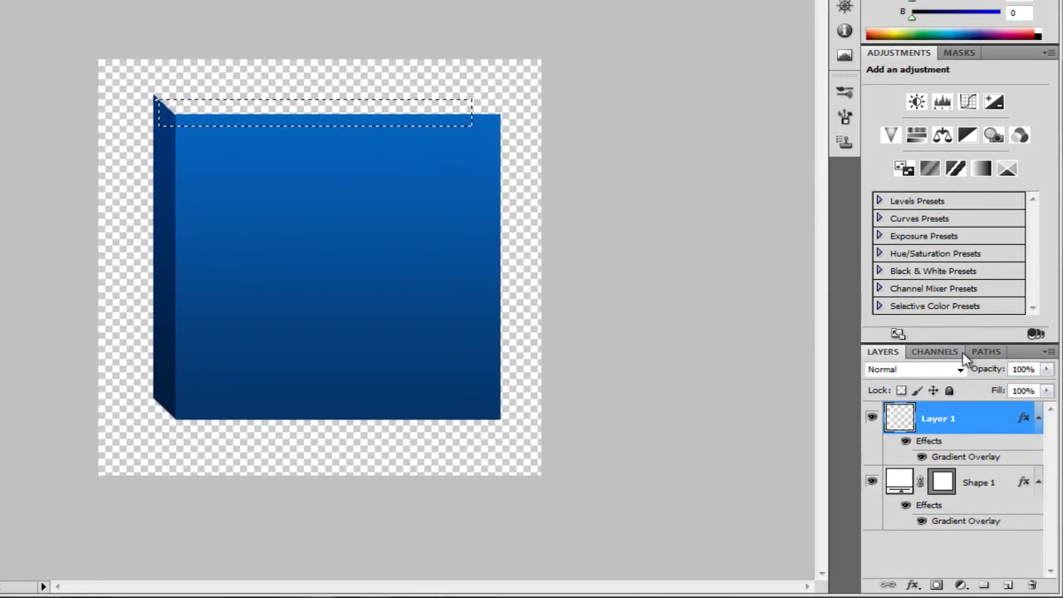
- Fill the strip black on new Layer 2 and move it below the square
left_click(1008, 585)
key("alt+BackSpace")
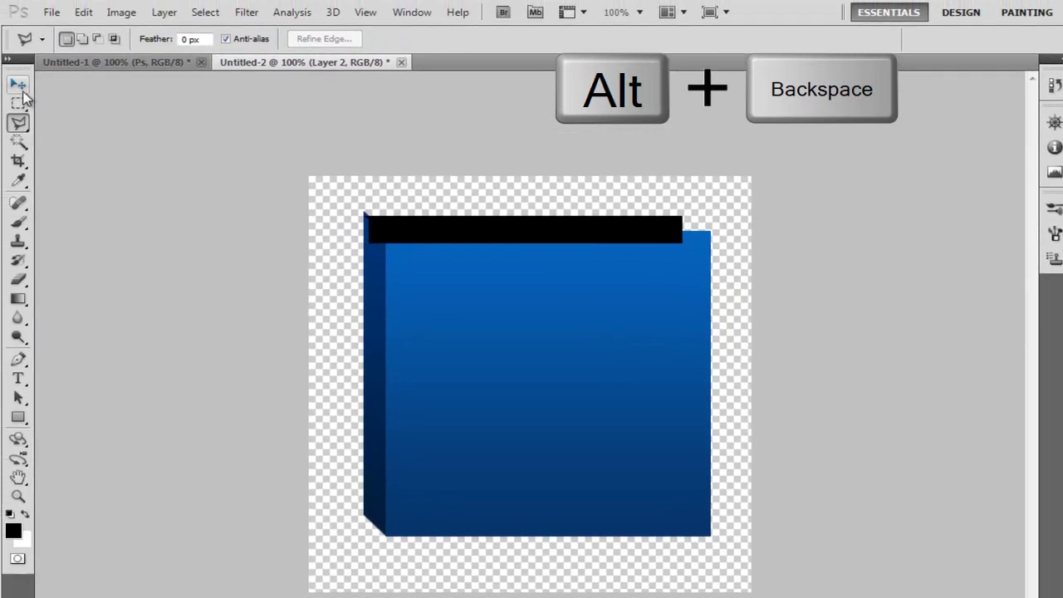
key("v")
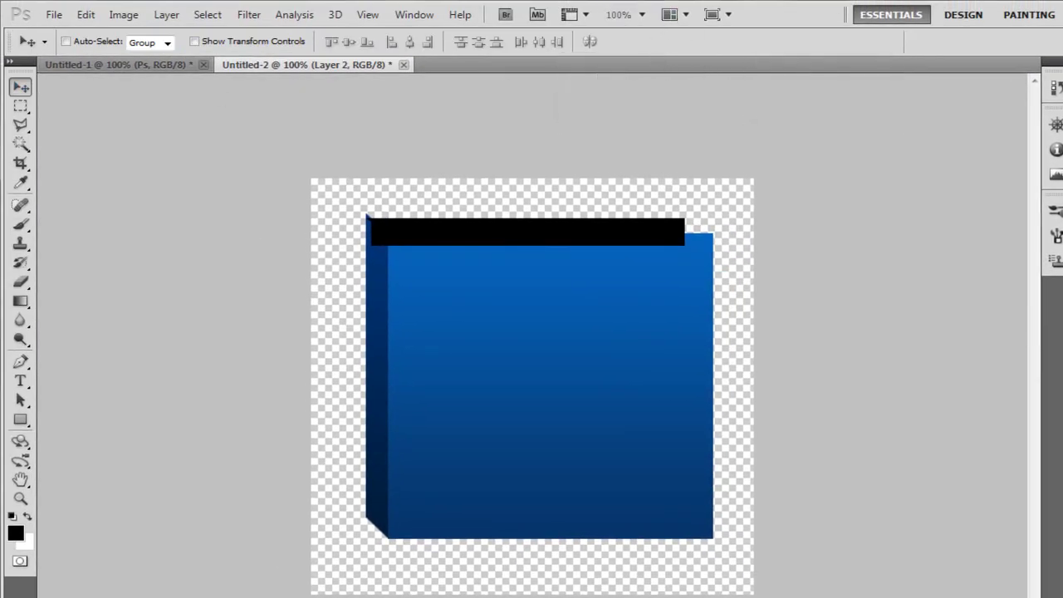
left_click(641, 14)
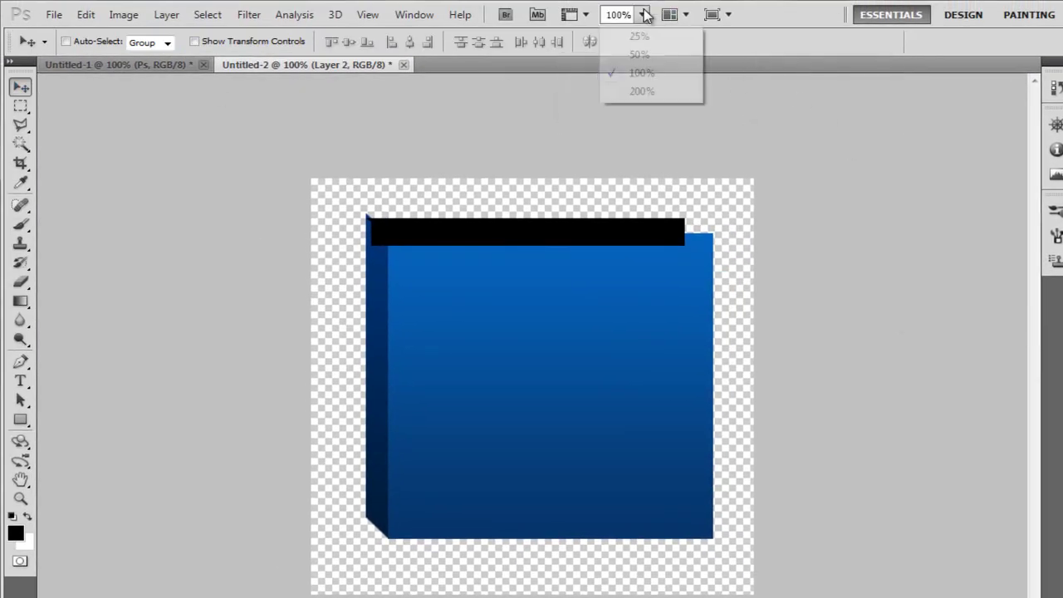
left_click(646, 91)
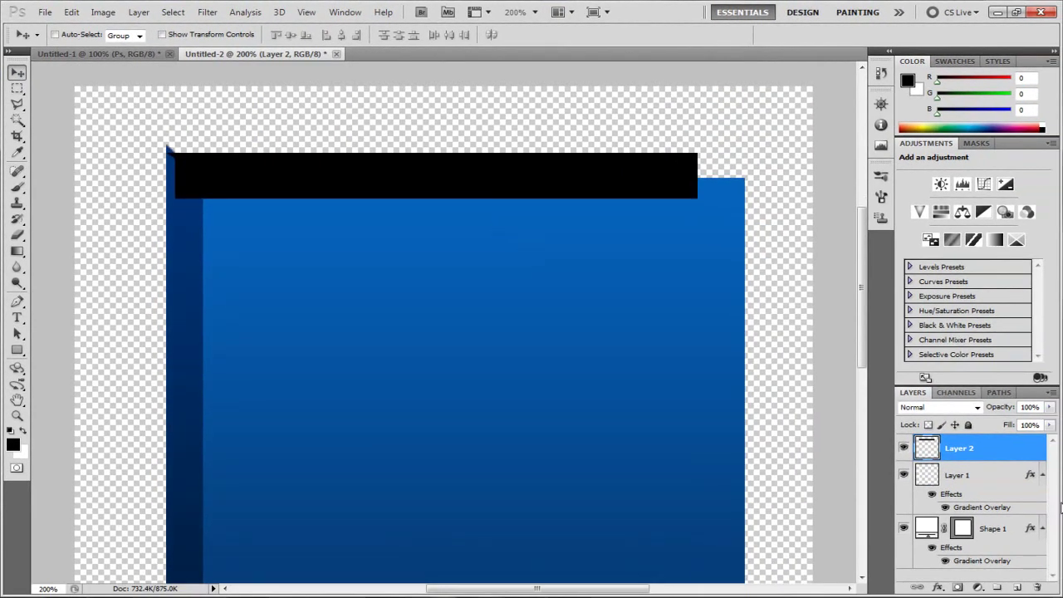
left_click_drag(981, 448, 964, 573)
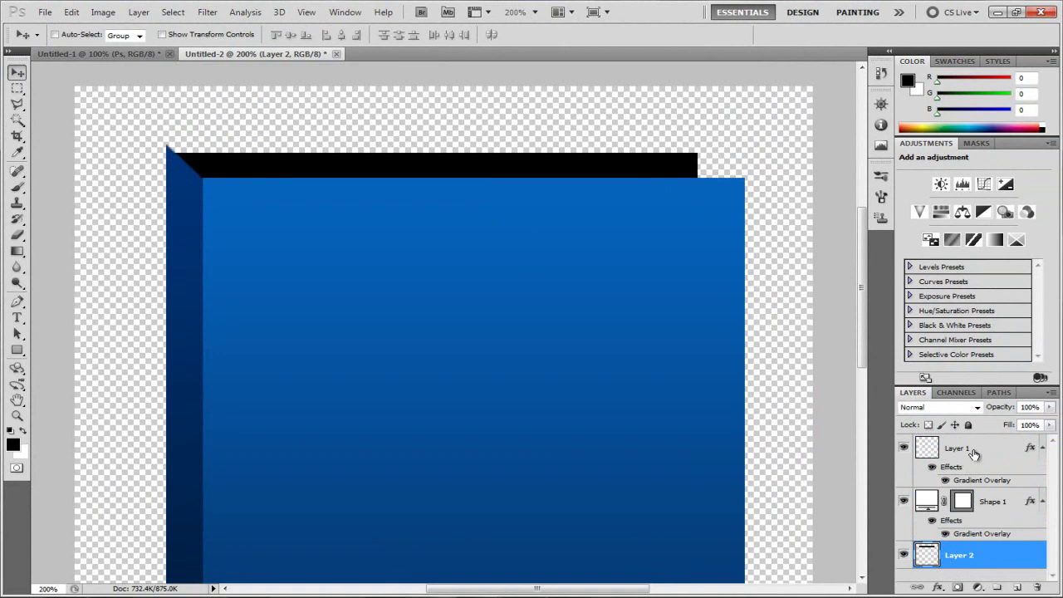
- Try editing Layer 1's gradient stop colour to 00a2, then cancel every dialog unchanged
left_click(976, 450)
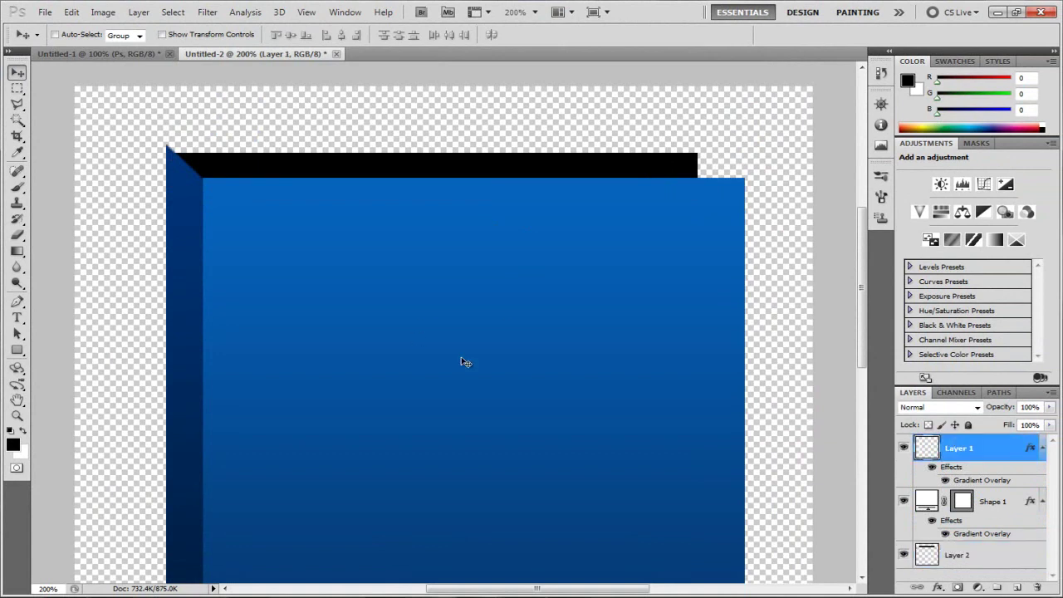
left_click(938, 587)
left_click(974, 547)
left_click(661, 235)
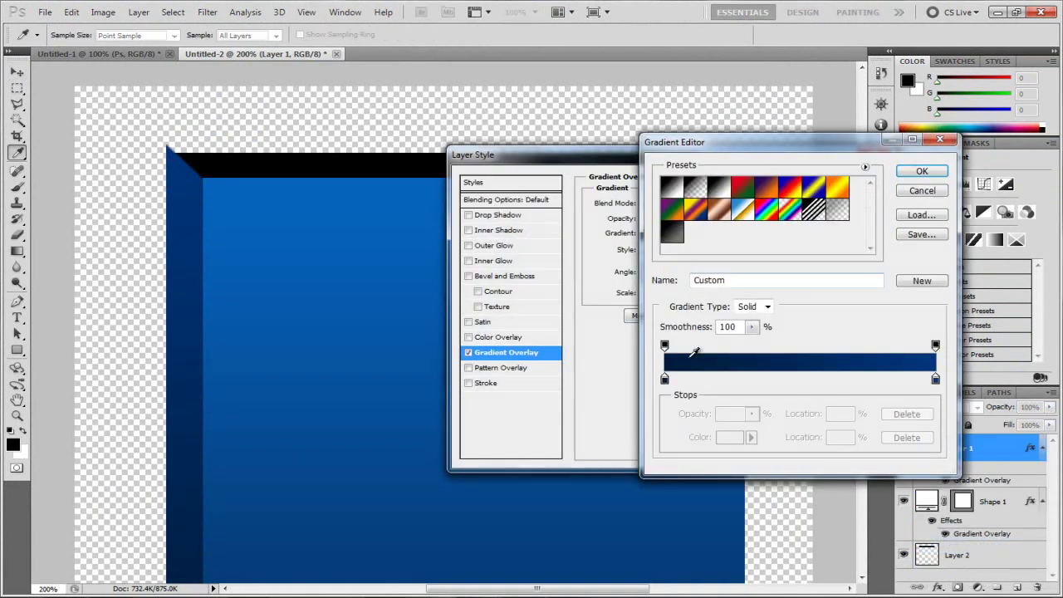
double_click(664, 379)
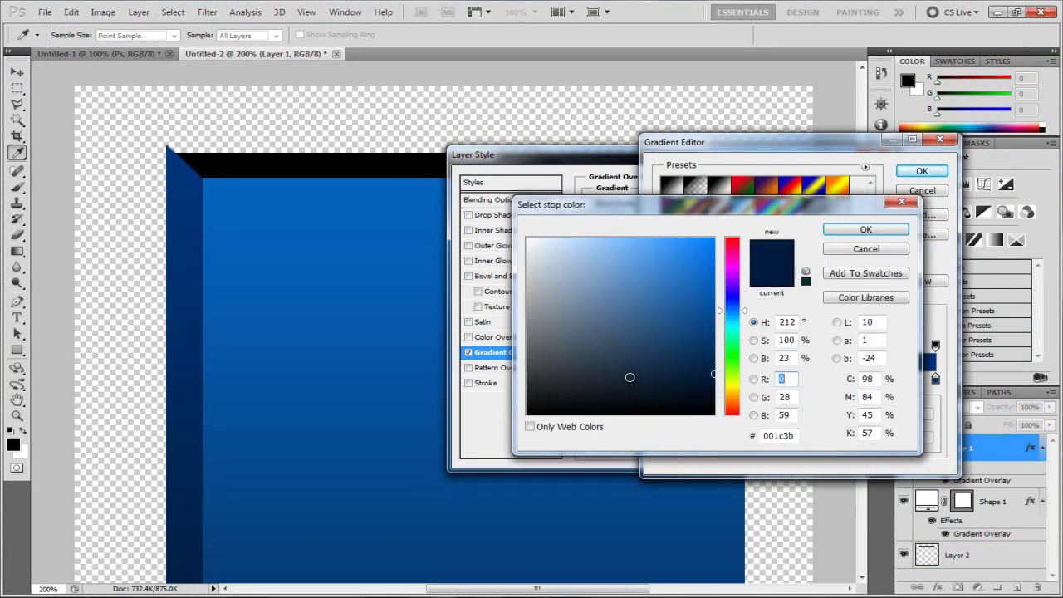
left_click(789, 438)
type("00a")
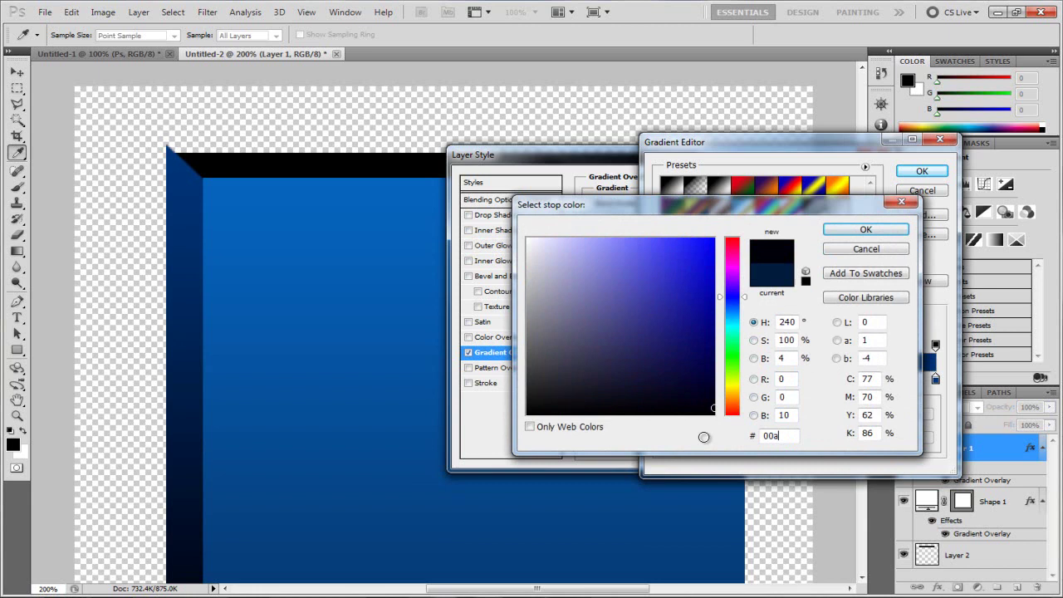
type("2")
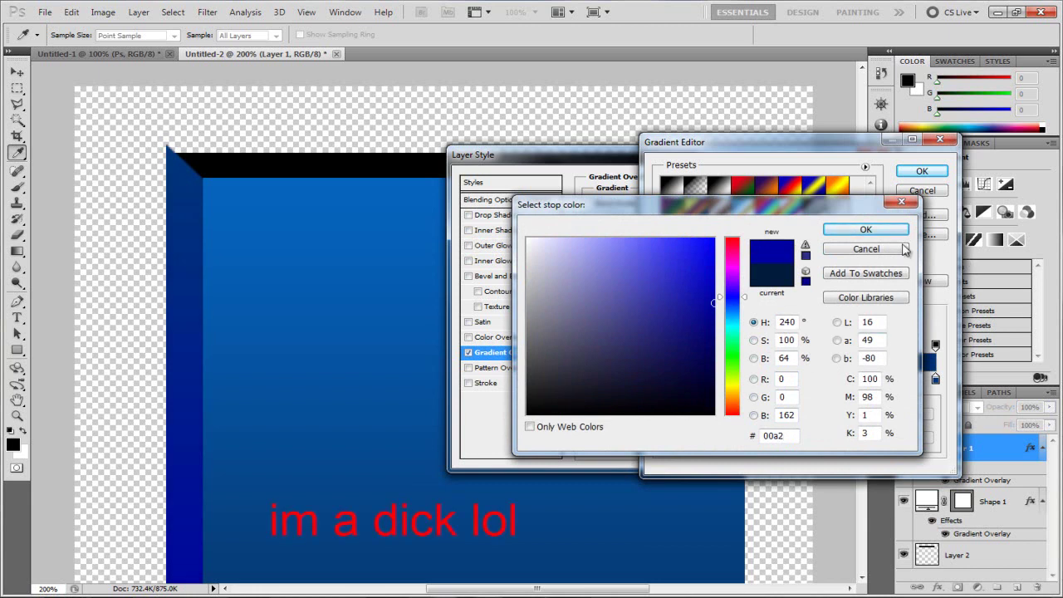
left_click(888, 249)
left_click(929, 194)
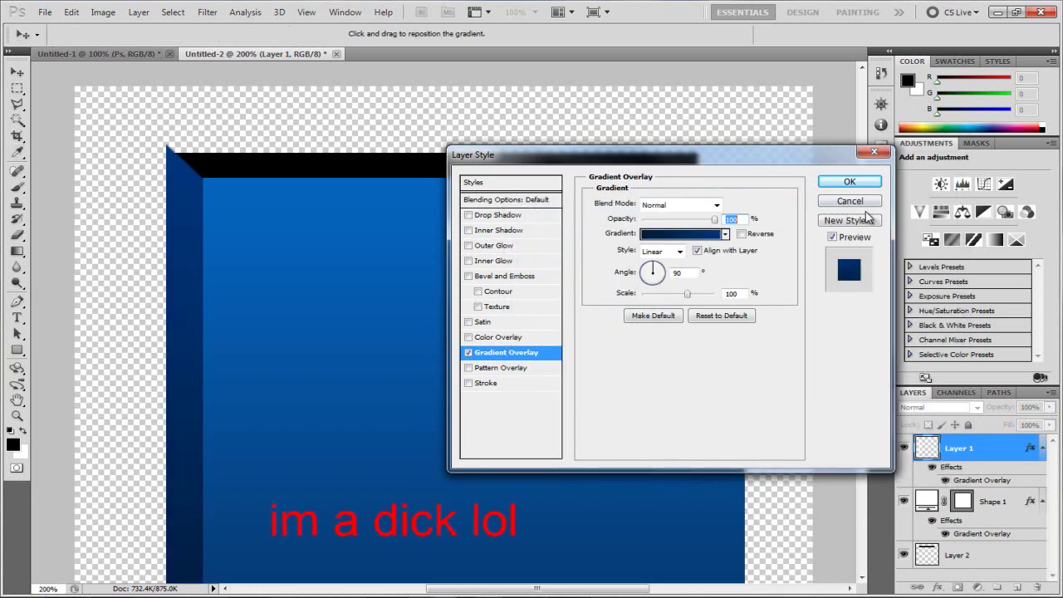
left_click(848, 202)
- Add a Gradient Overlay to Layer 2 and set its left stop to #00a2e8
left_click(955, 555)
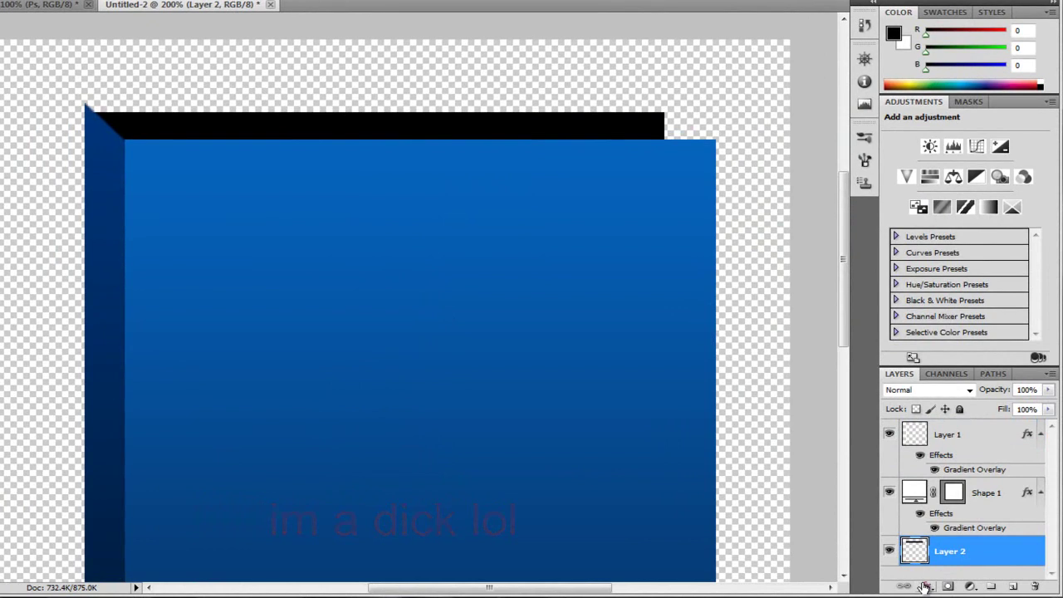
left_click(925, 586)
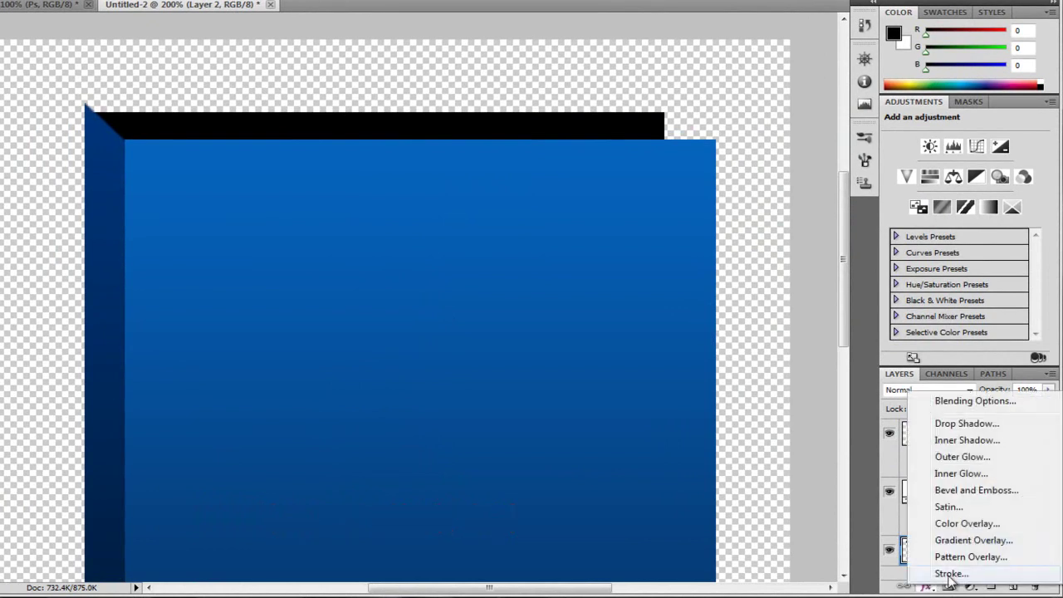
left_click(944, 540)
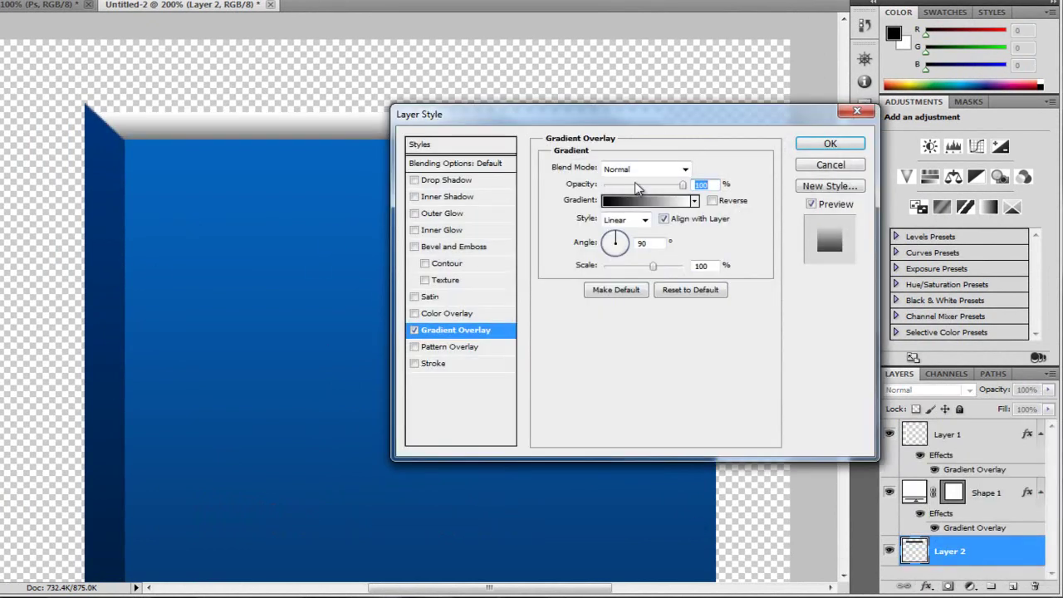
mouse_move(606, 125)
left_mouse_down()
mouse_move(559, 117)
mouse_move(602, 136)
left_mouse_up()
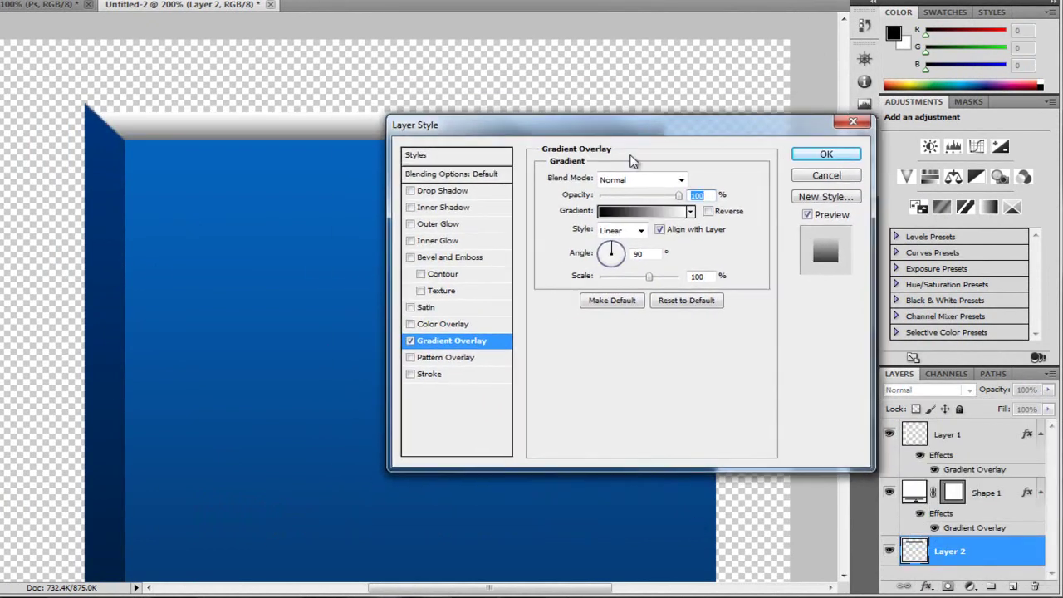
left_click(651, 214)
left_click(628, 359)
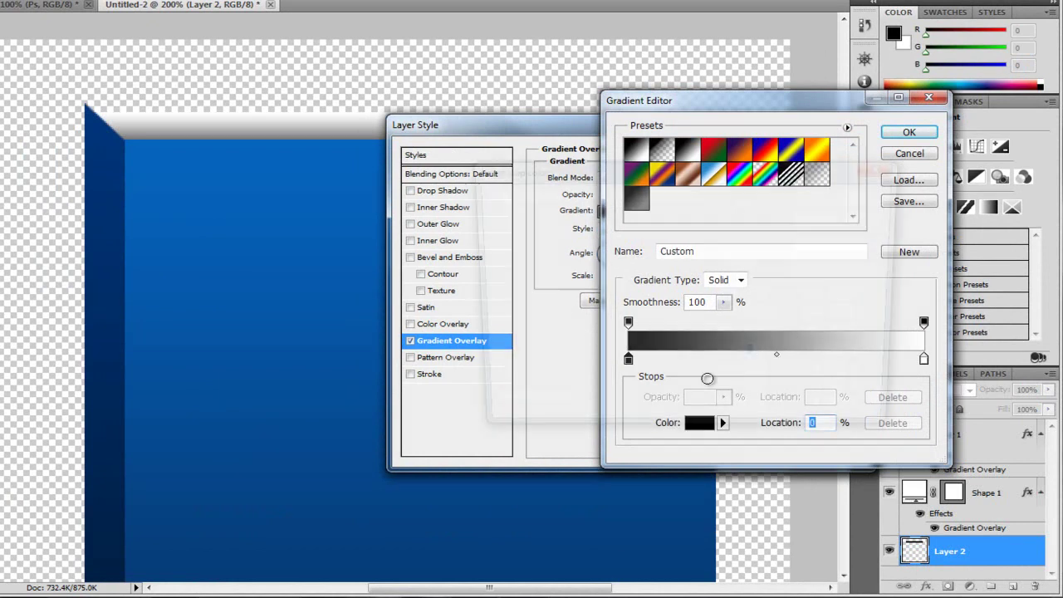
left_click(700, 422)
left_click(772, 422)
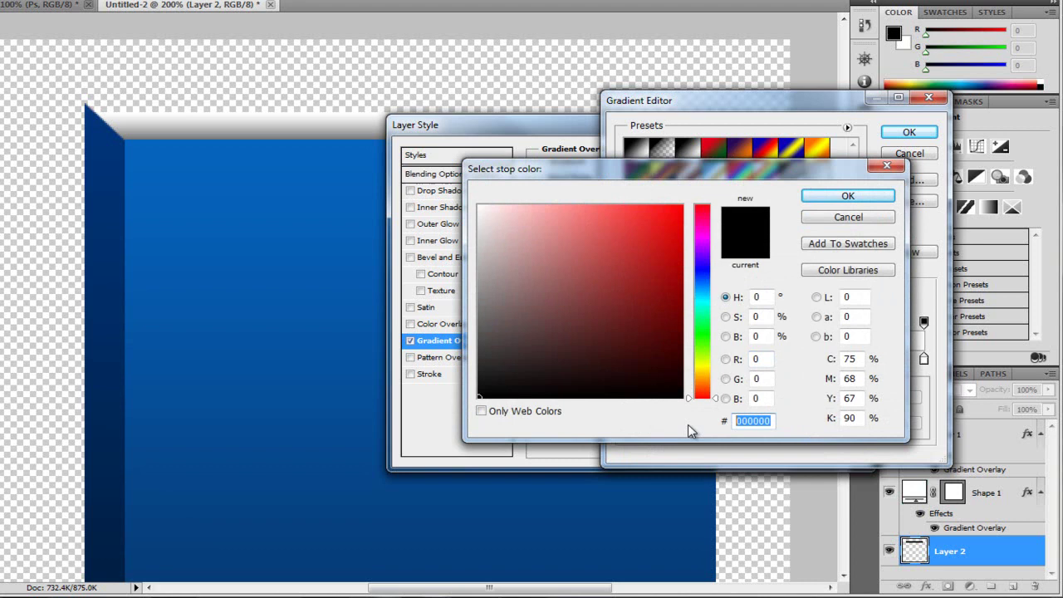
type("00a2")
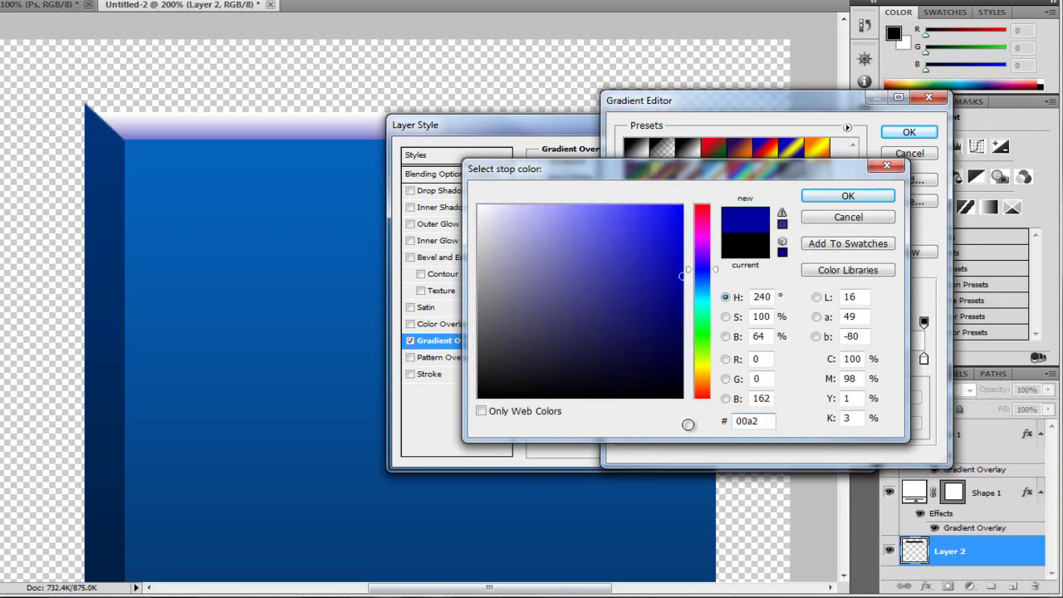
type("e8")
left_click(856, 196)
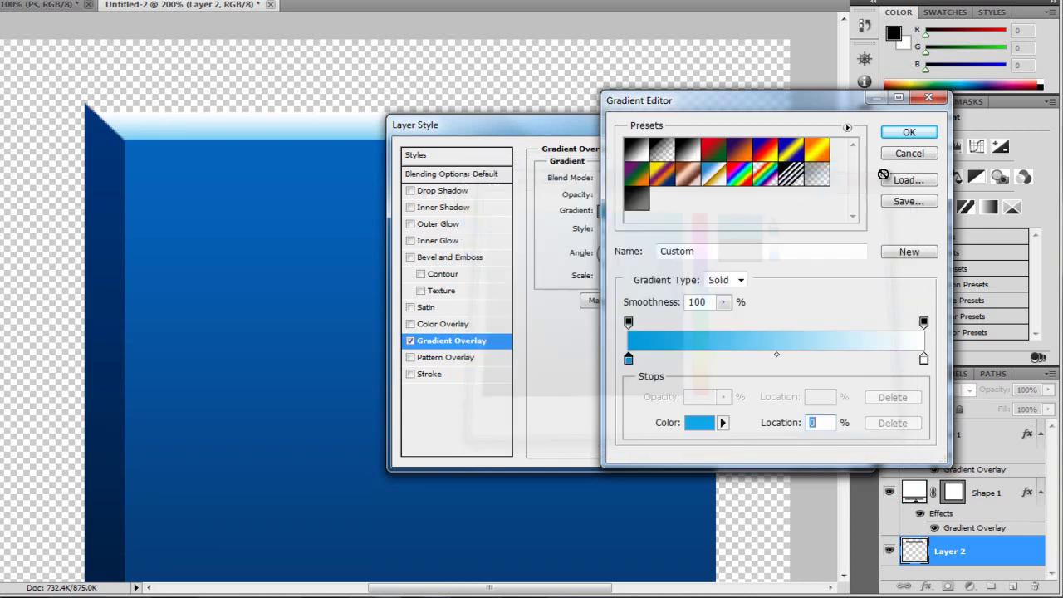
- Set the gradient's right stop to cyan #00c7ff and accept the gradient
double_click(924, 359)
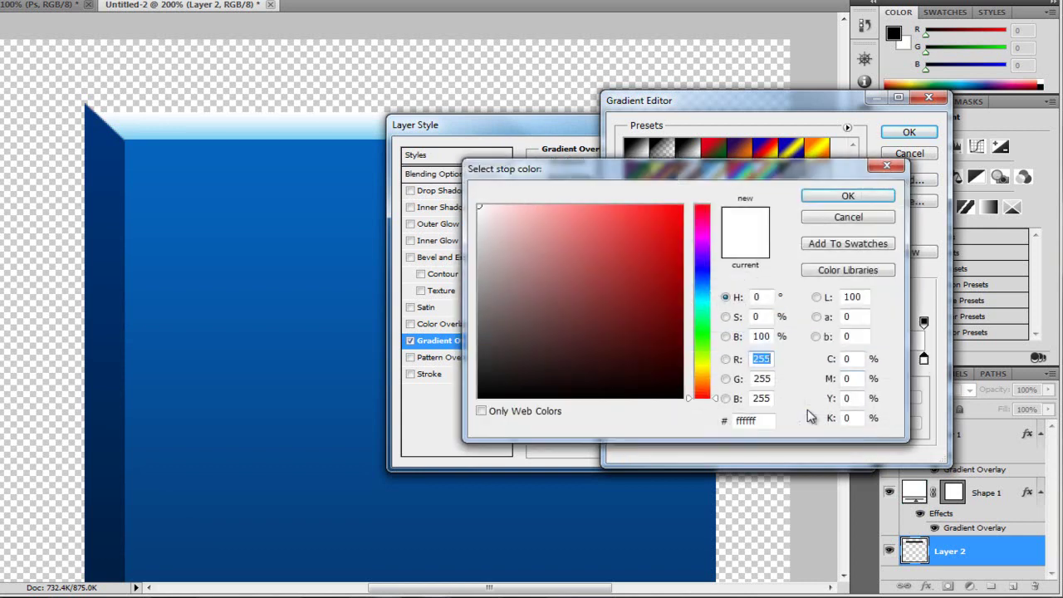
left_click(751, 420)
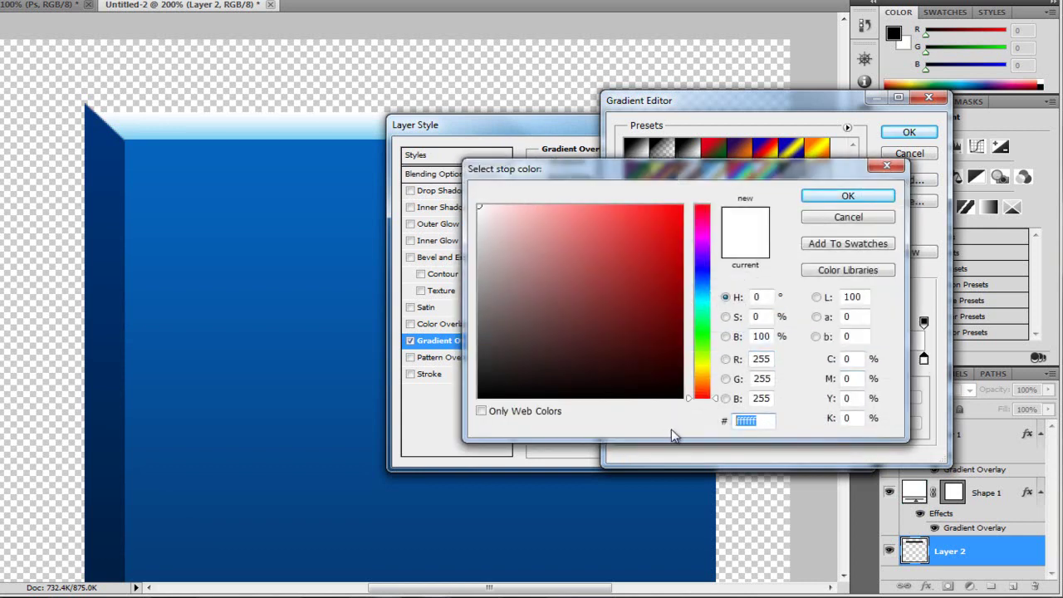
type("00")
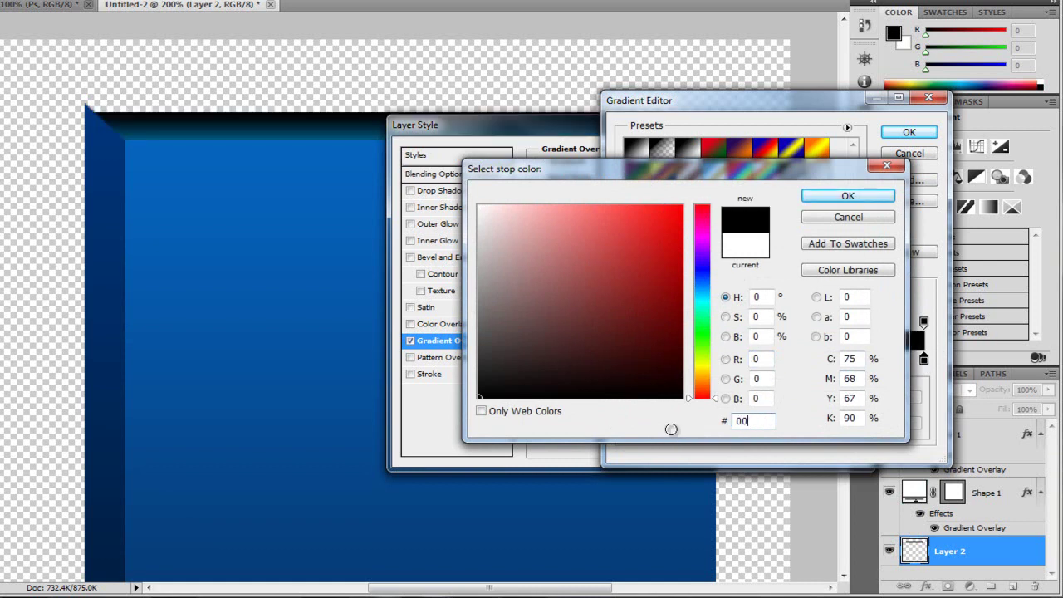
type("c7ff")
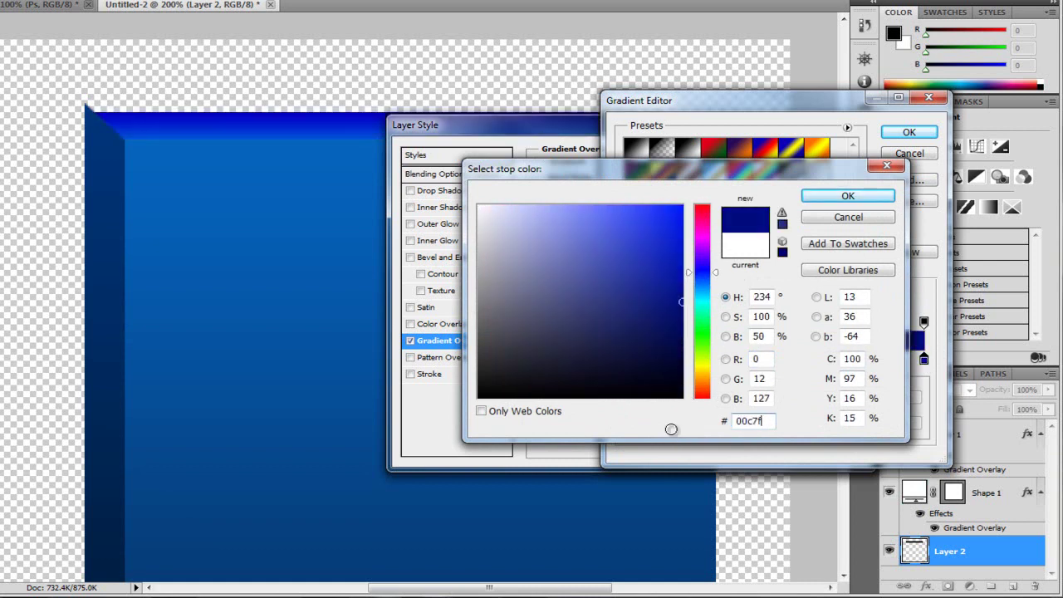
left_click(840, 196)
left_click(895, 136)
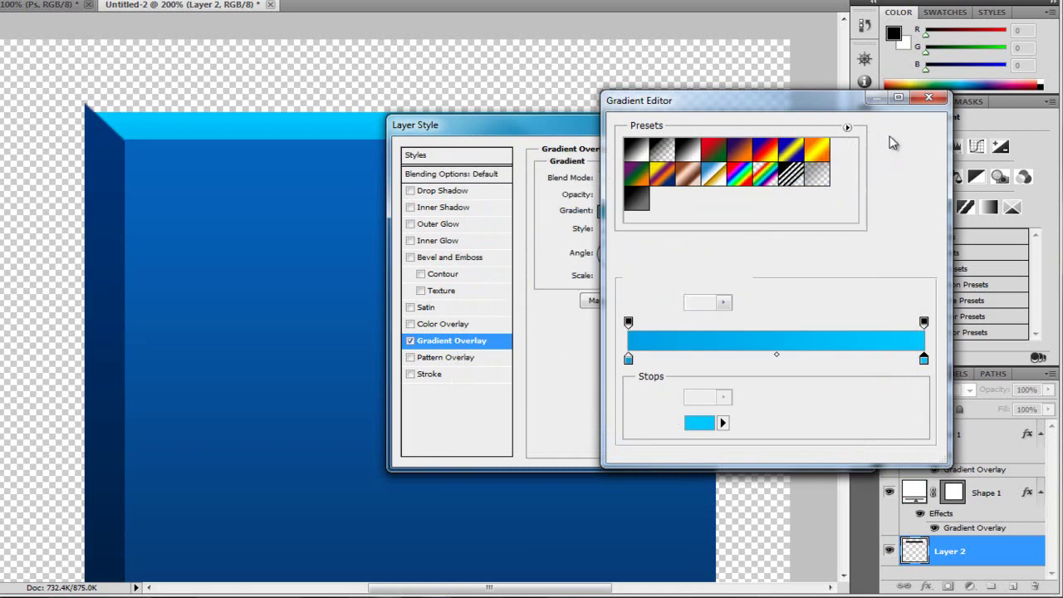
- Add a 1 px #00b0f7 Stroke to the top bar and close Layer Style
left_click(432, 376)
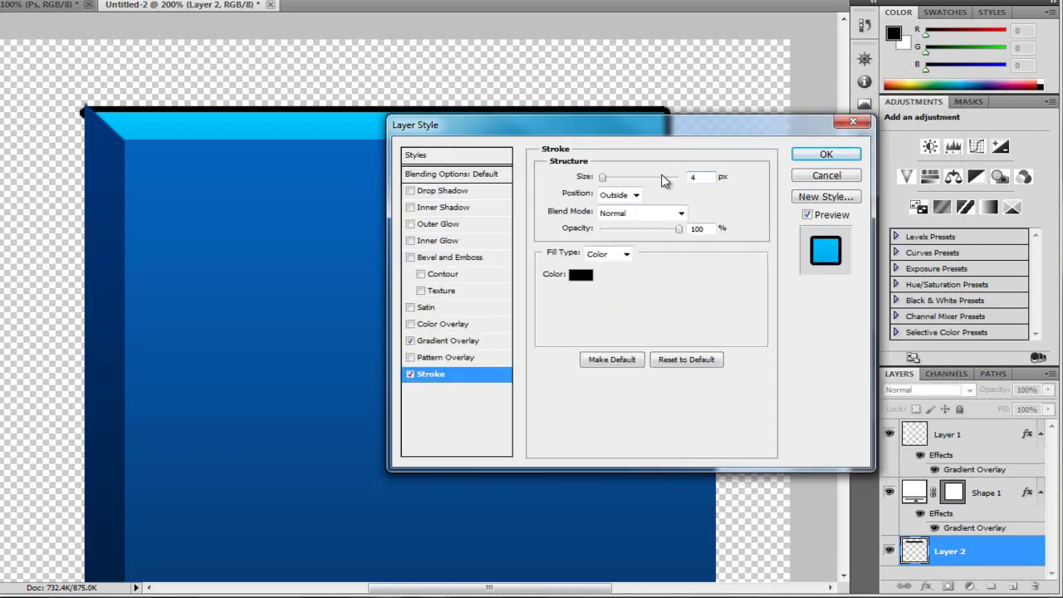
type("1")
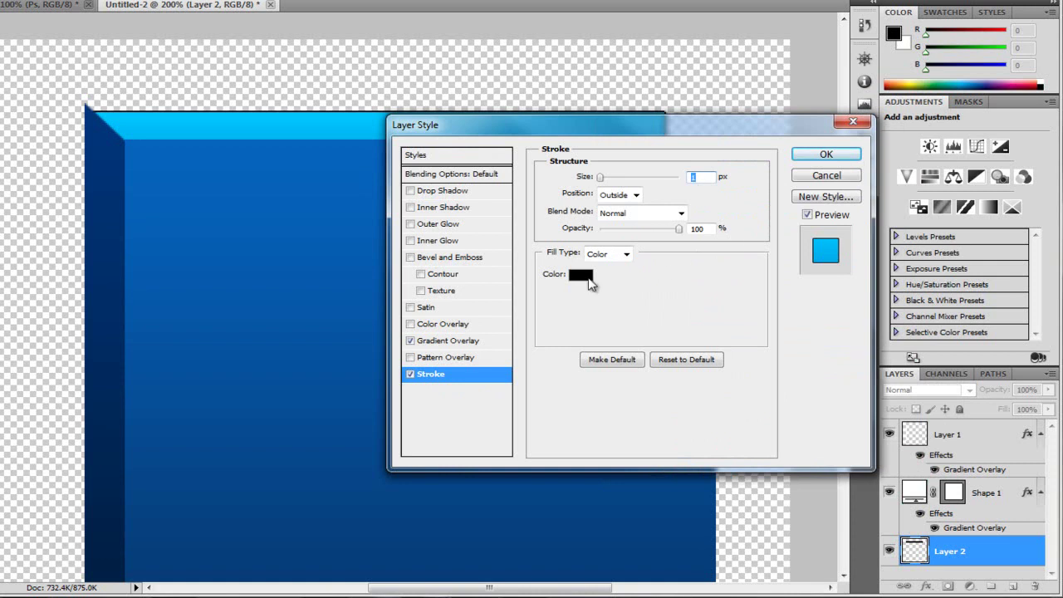
left_click(580, 275)
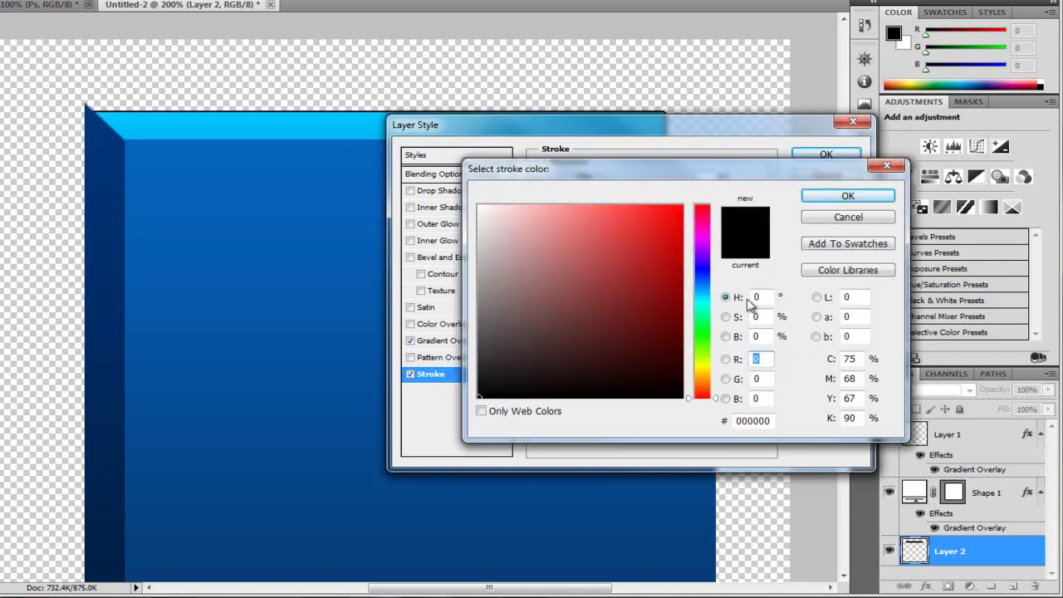
left_click(752, 421)
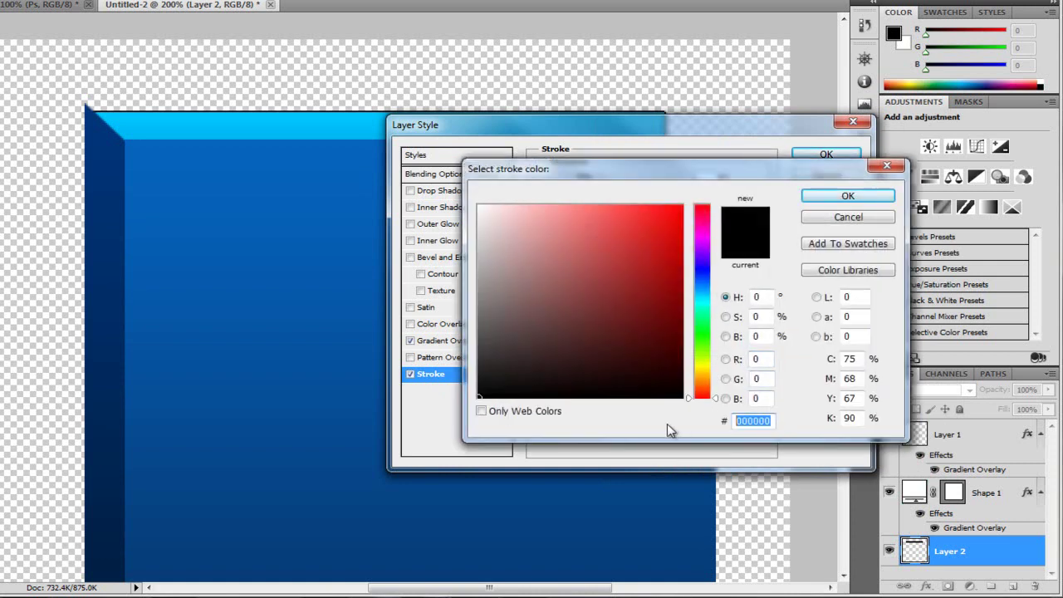
type("00b")
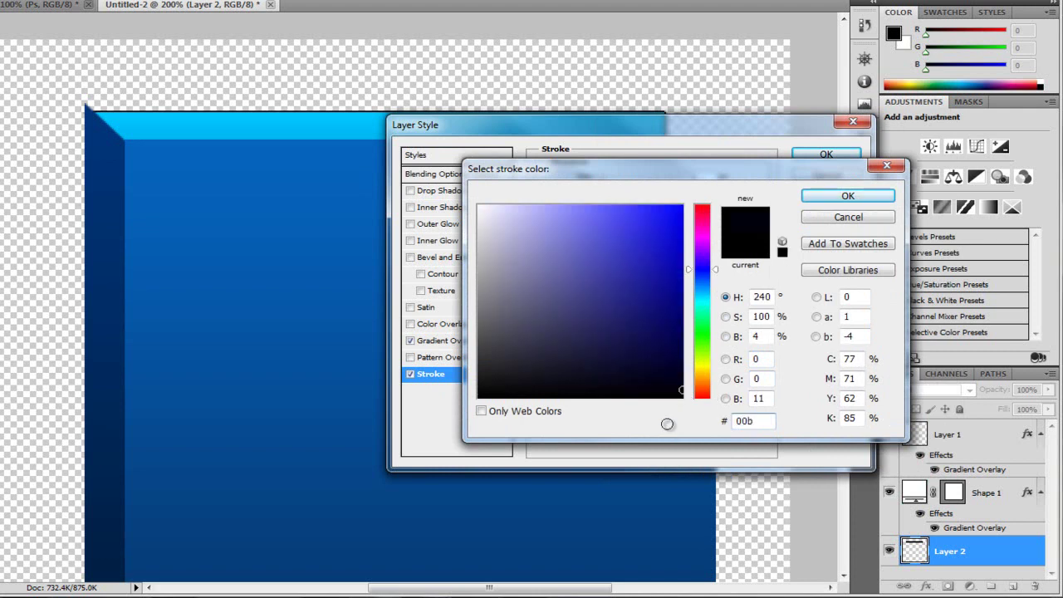
type("0f7")
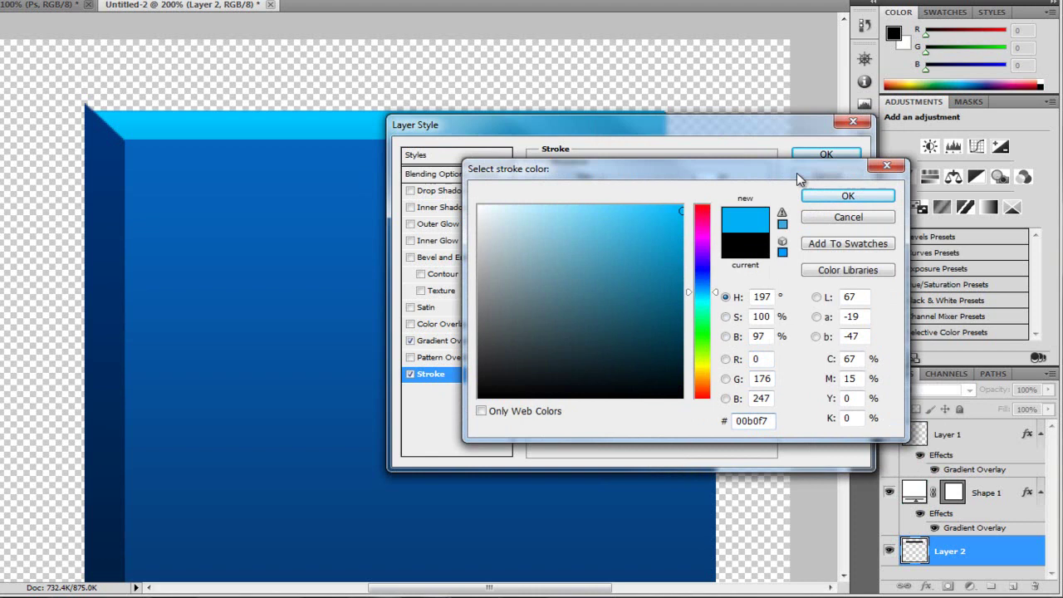
left_click(831, 195)
left_click(827, 155)
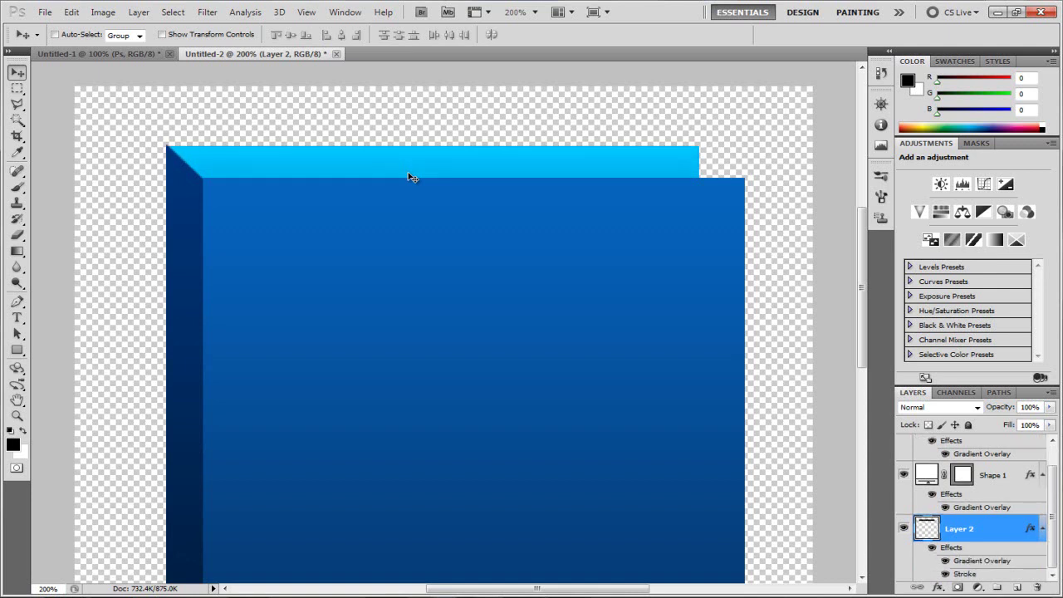
- Stretch the cyan top bar to about 101% width and view the canvas at 100%
key("ctrl+t")
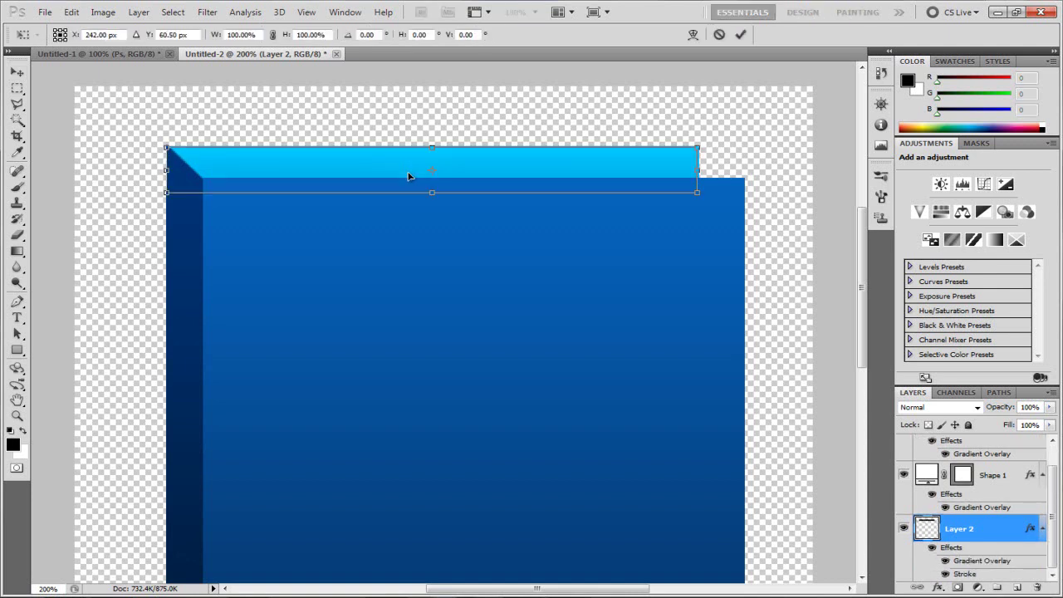
left_click_drag(701, 171, 704, 170)
left_click(742, 34)
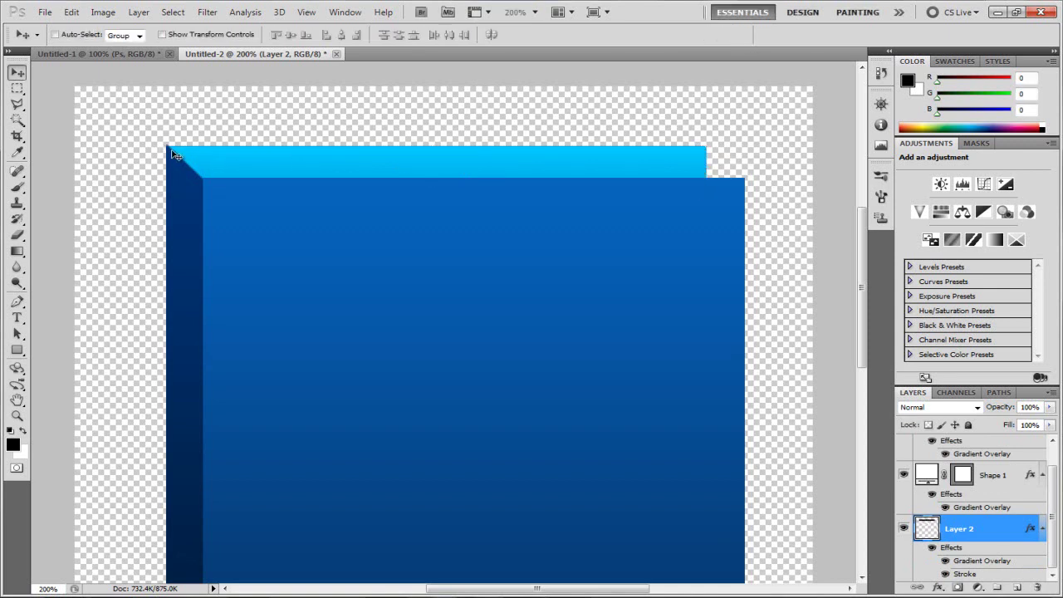
left_click(535, 12)
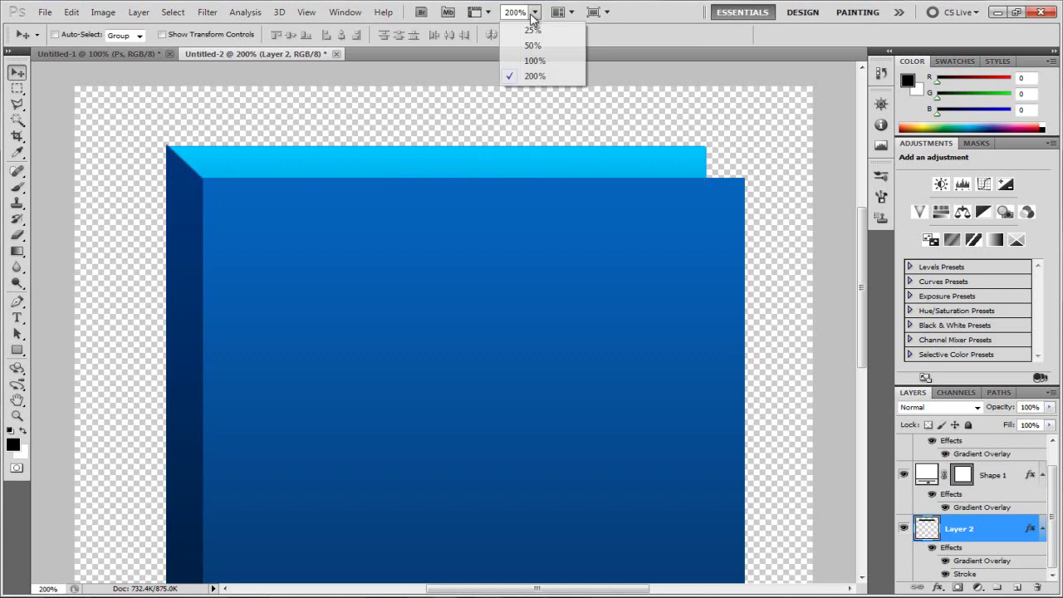
left_click(536, 59)
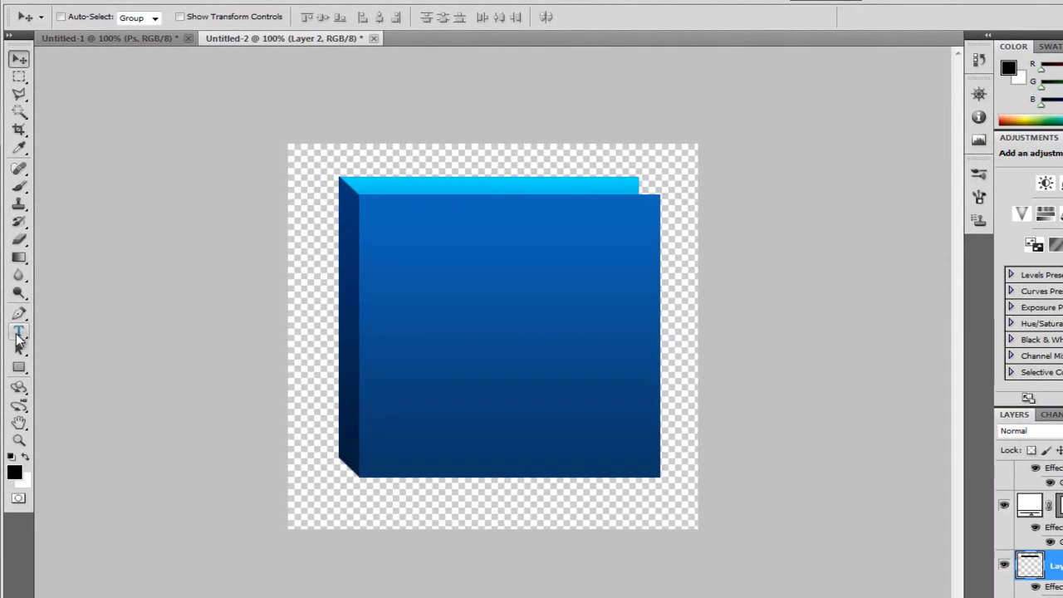
- Type black 'Ps' in Myriad Pro Semibold on the box's front face, deleting a stray empty text layer
left_click(20, 333)
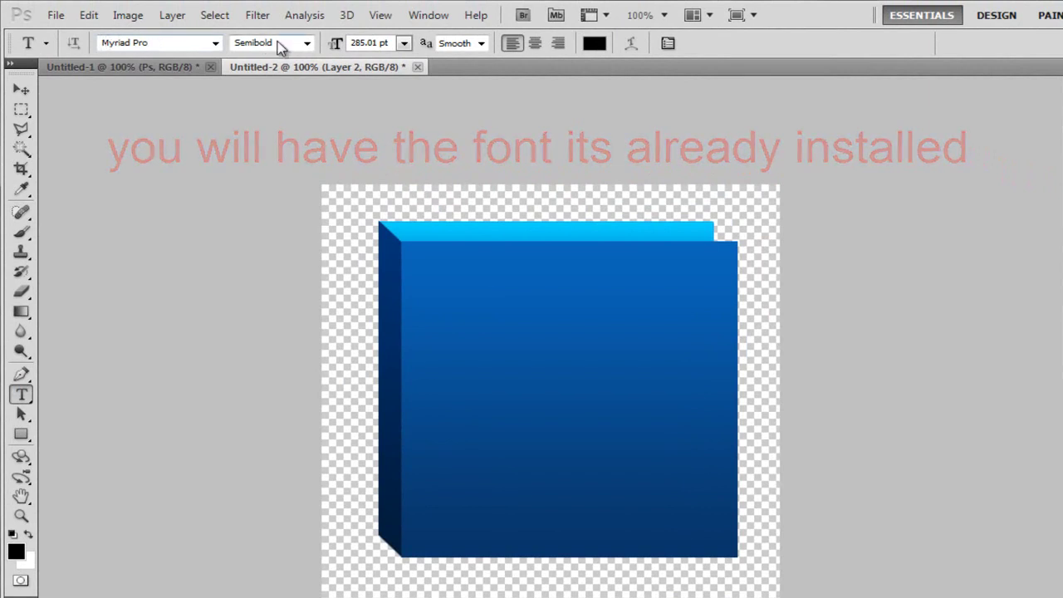
left_click(307, 43)
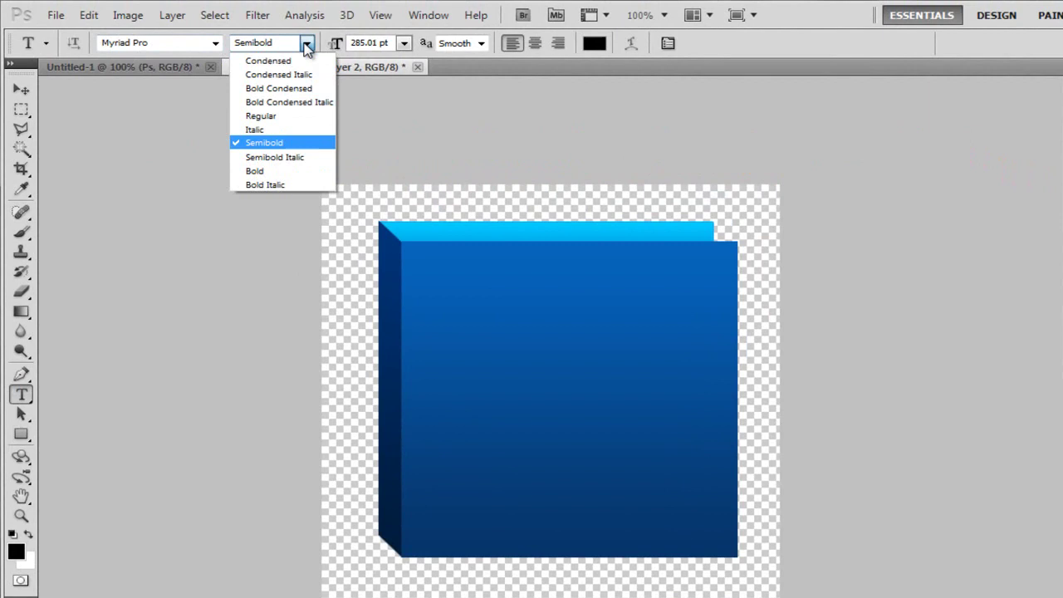
left_click(307, 43)
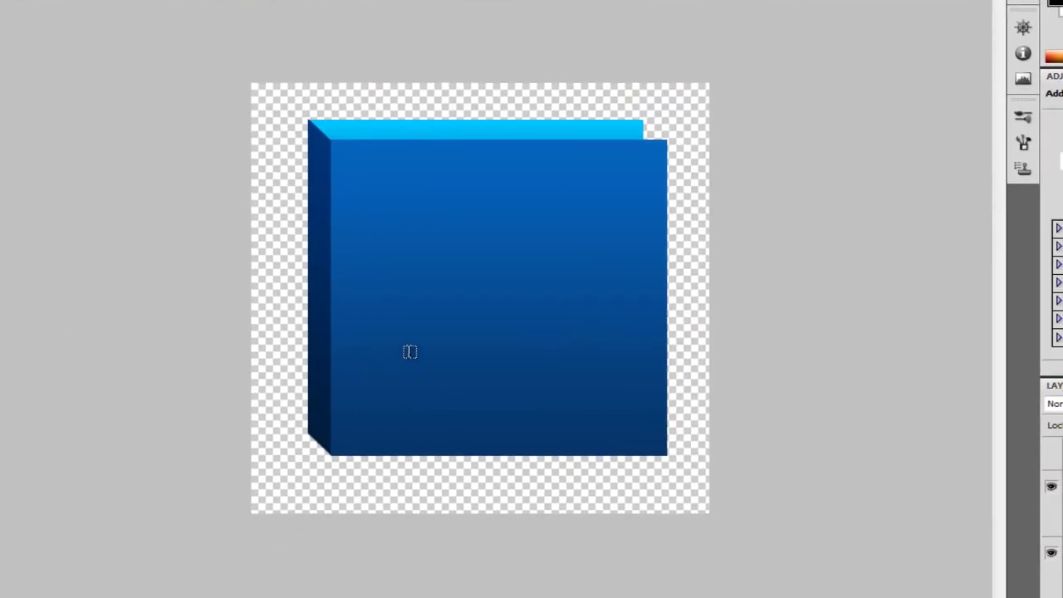
left_click(479, 464)
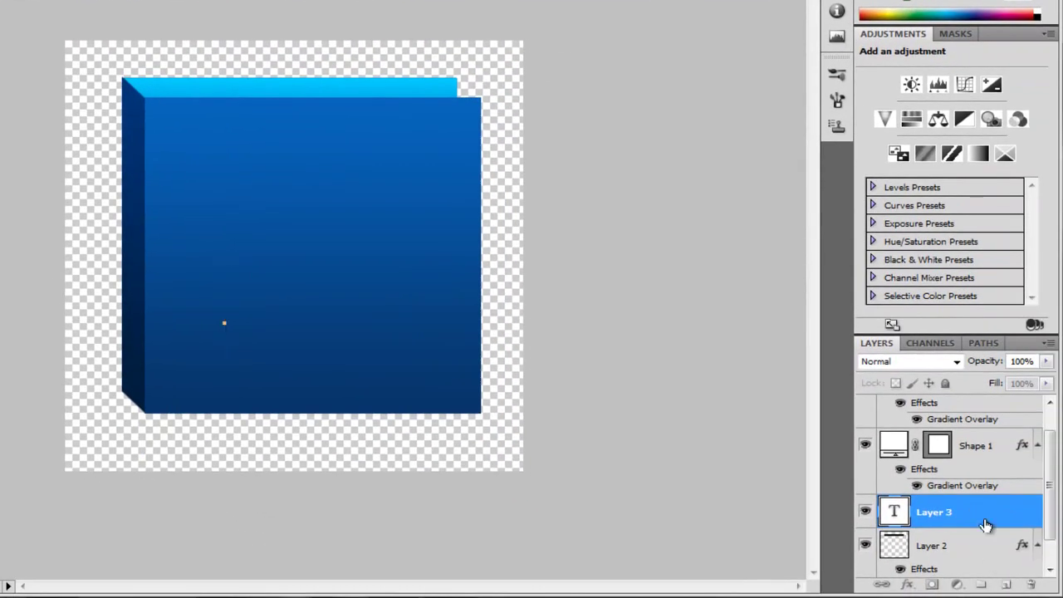
left_click_drag(986, 526, 970, 412)
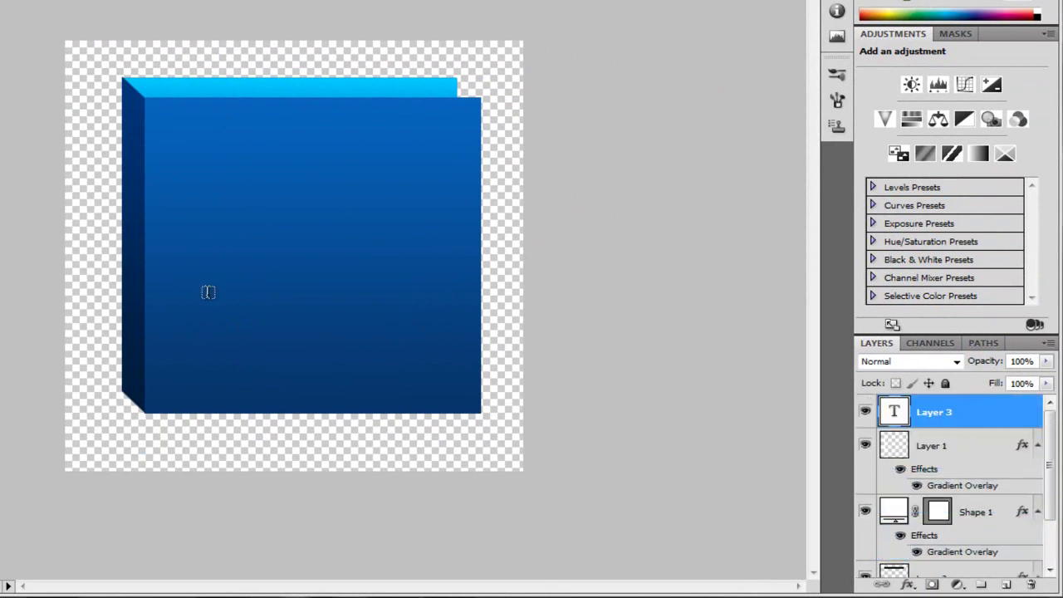
left_click(206, 313)
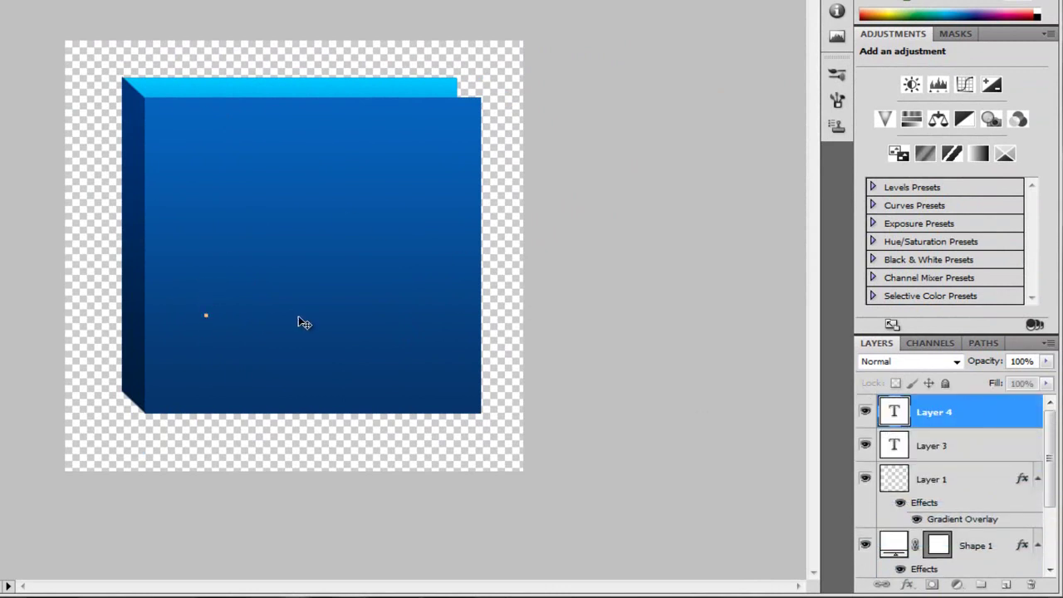
left_click(993, 445)
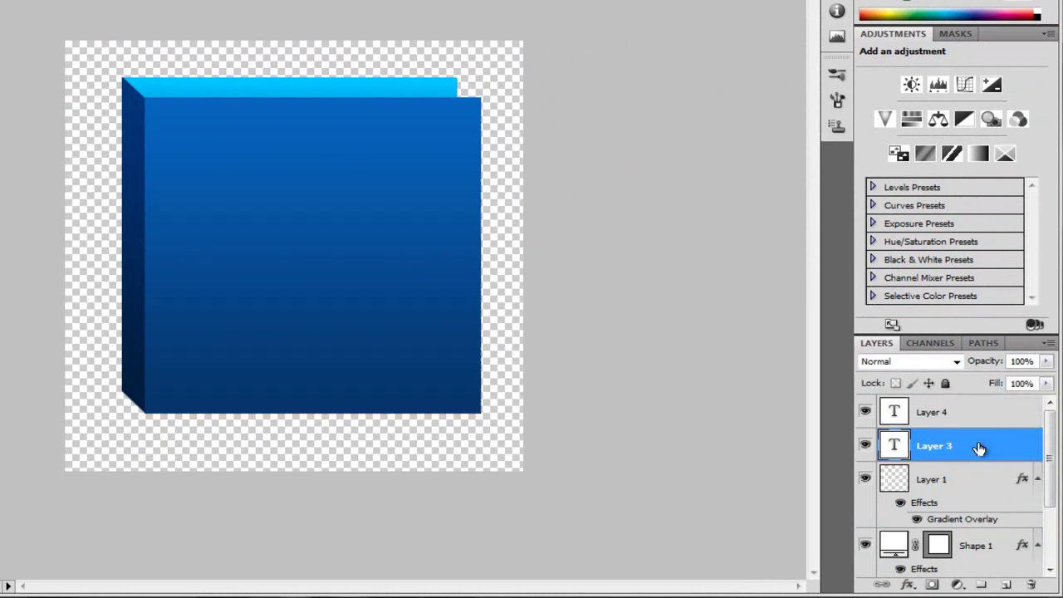
key("Delete")
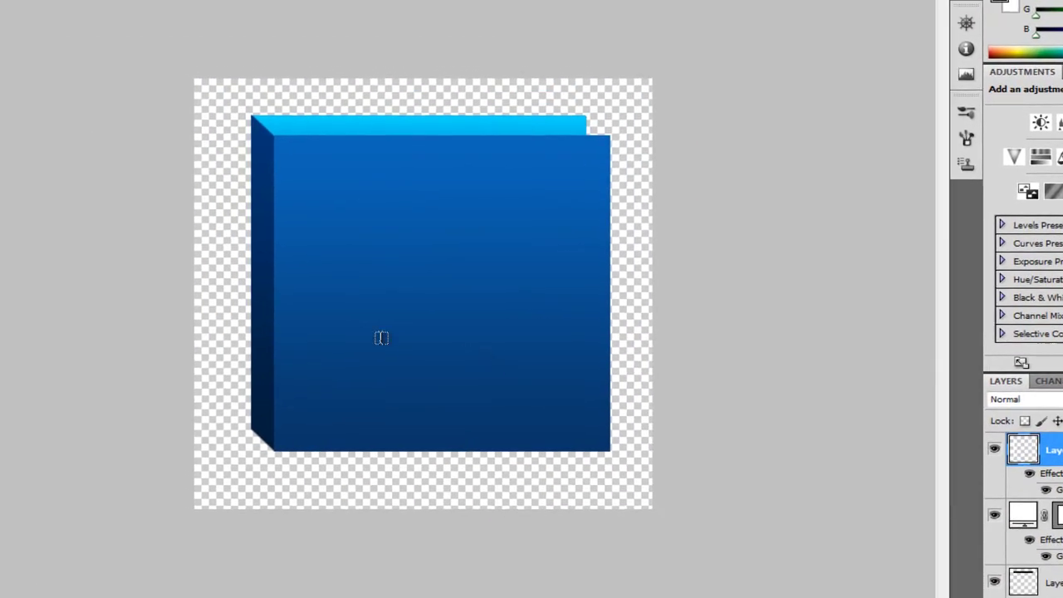
left_click(321, 328)
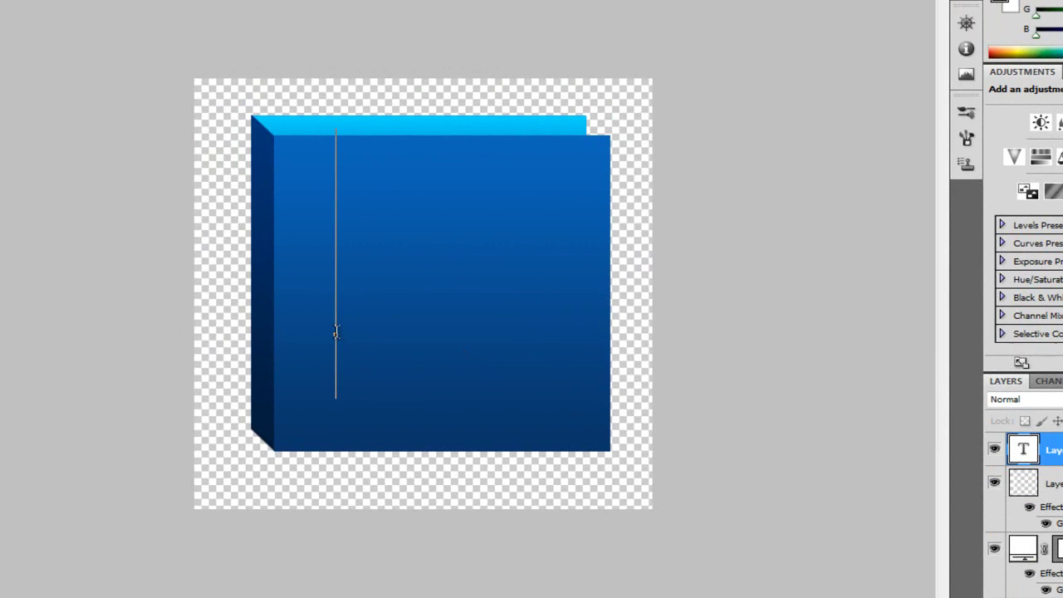
type("Ps")
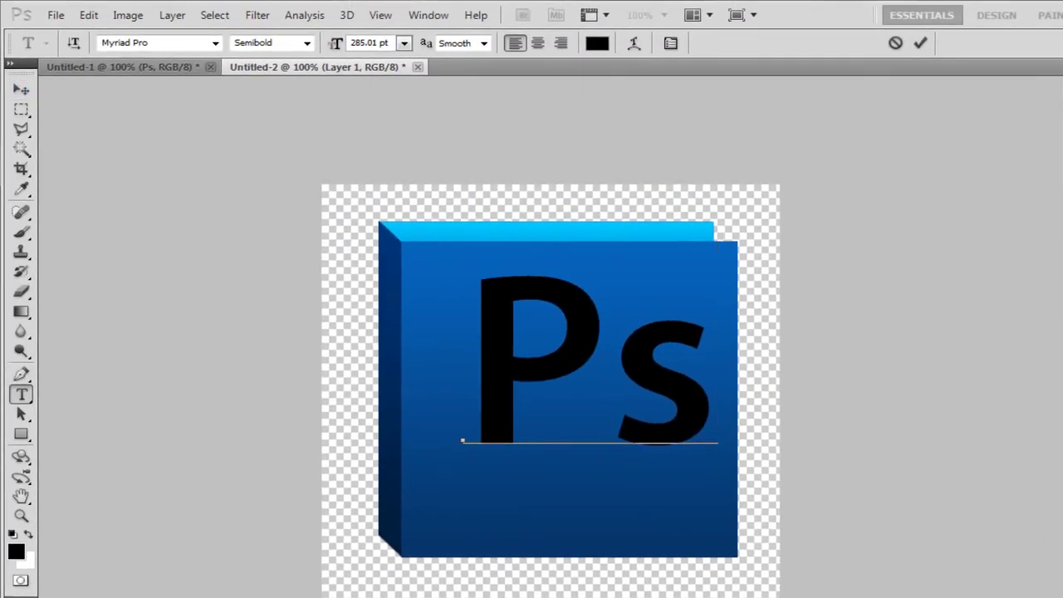
- Align the Ps text's vertical centre to Shape 1's front-face selection, then deselect
left_click(21, 92)
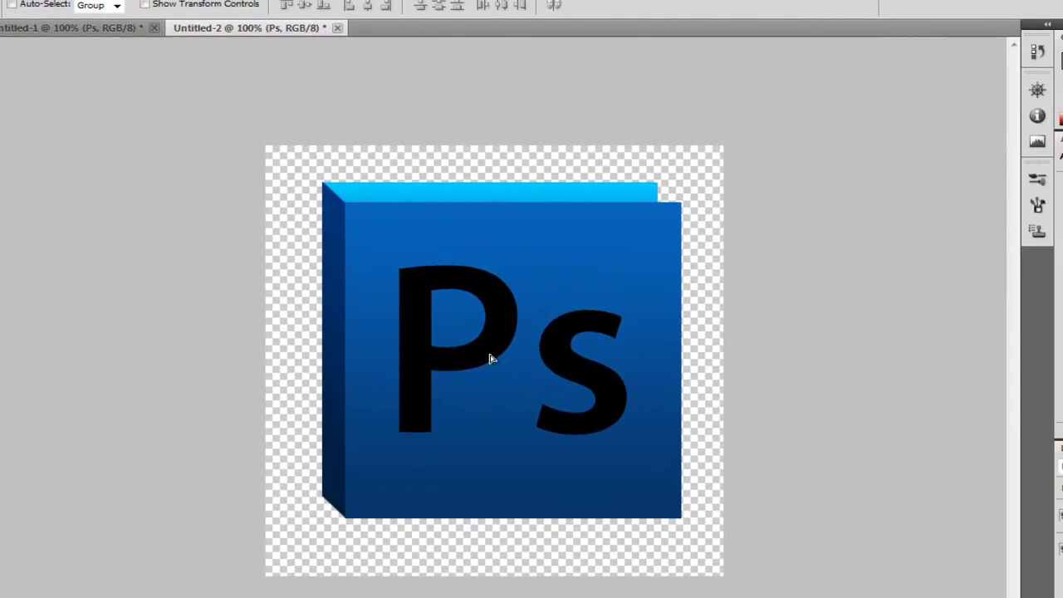
left_click(8, 15)
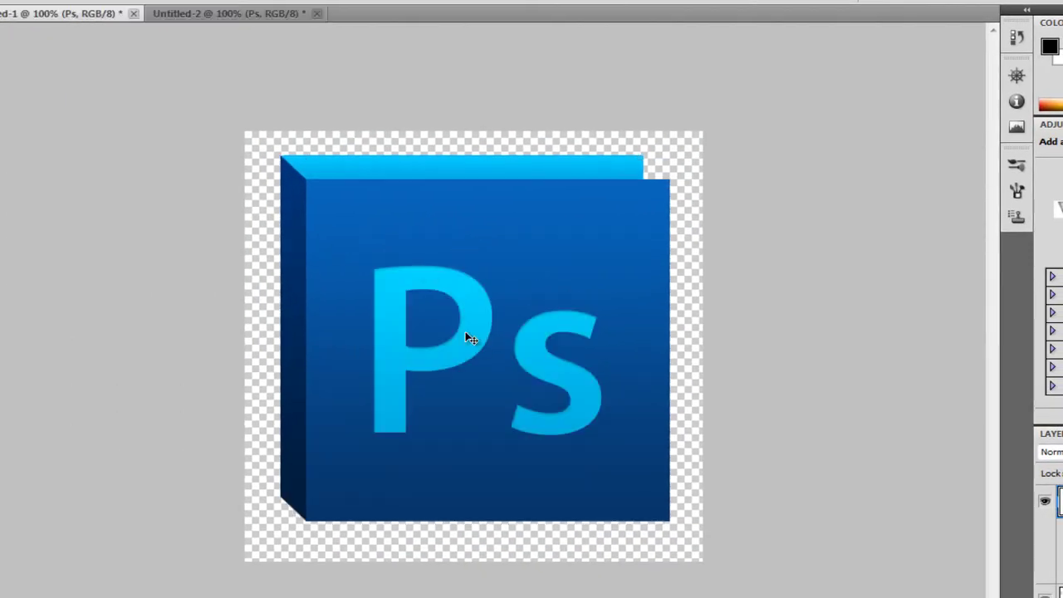
left_click(213, 20)
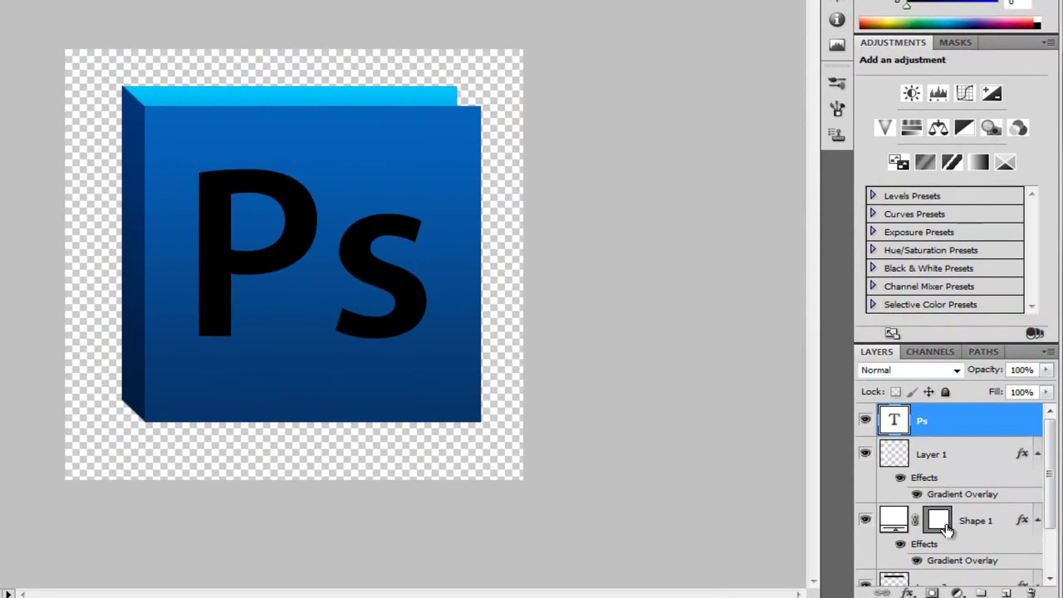
key("ctrl")
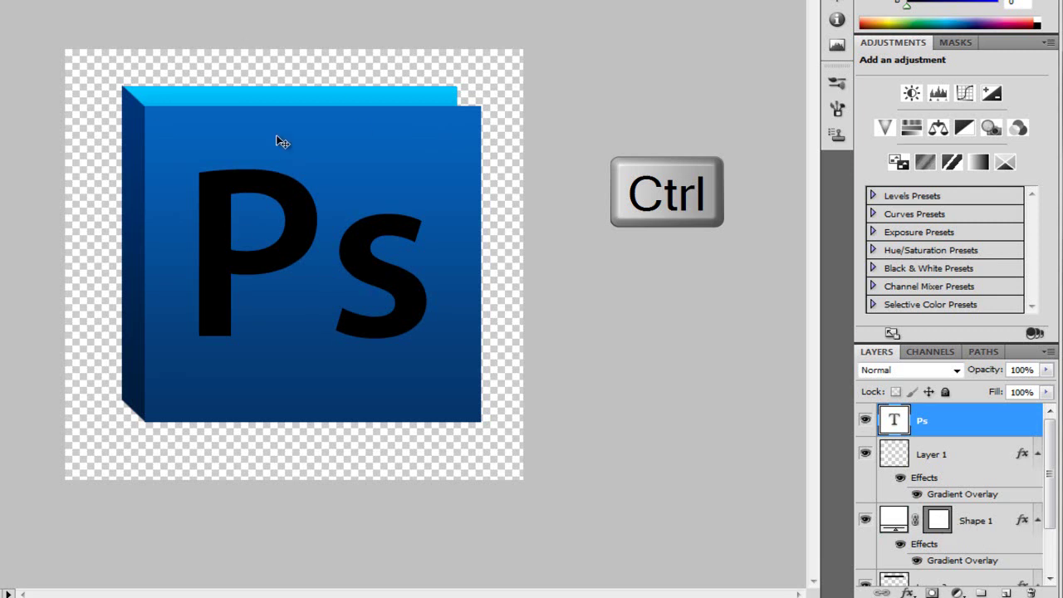
left_click(940, 525, "ctrl")
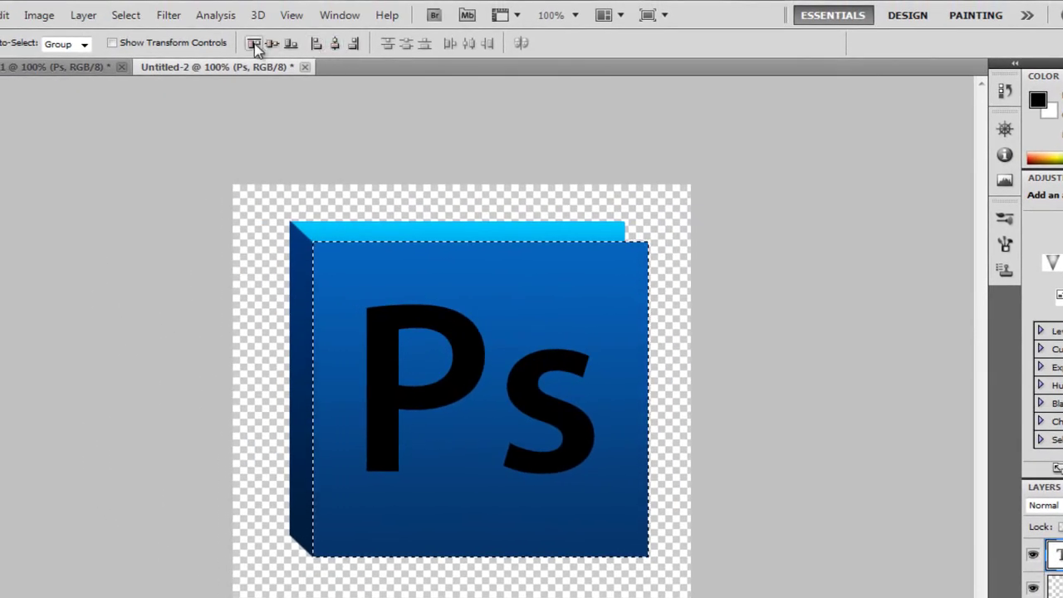
left_click(272, 43)
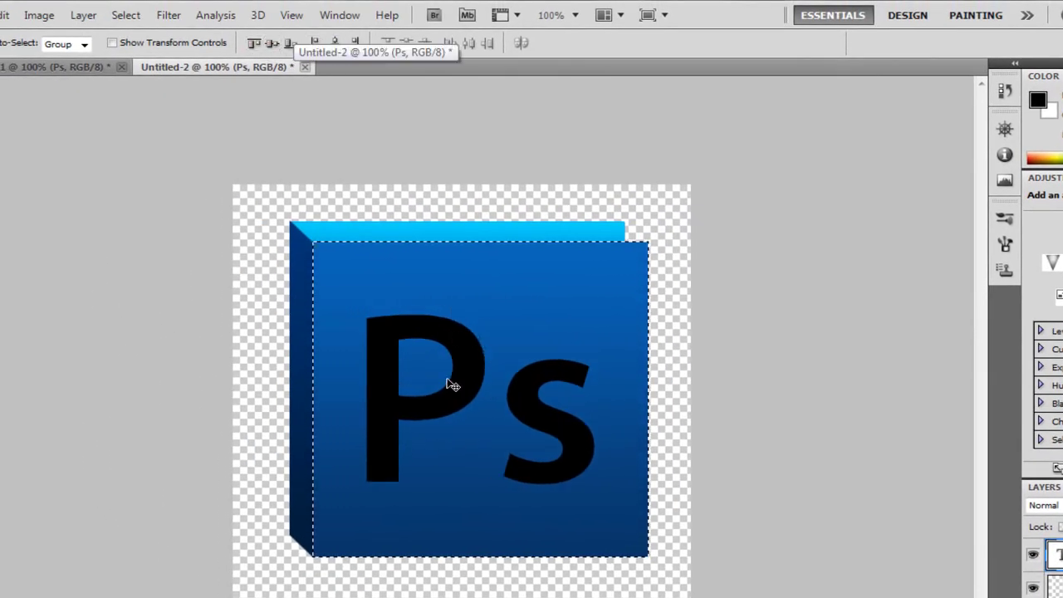
key("ctrl+d")
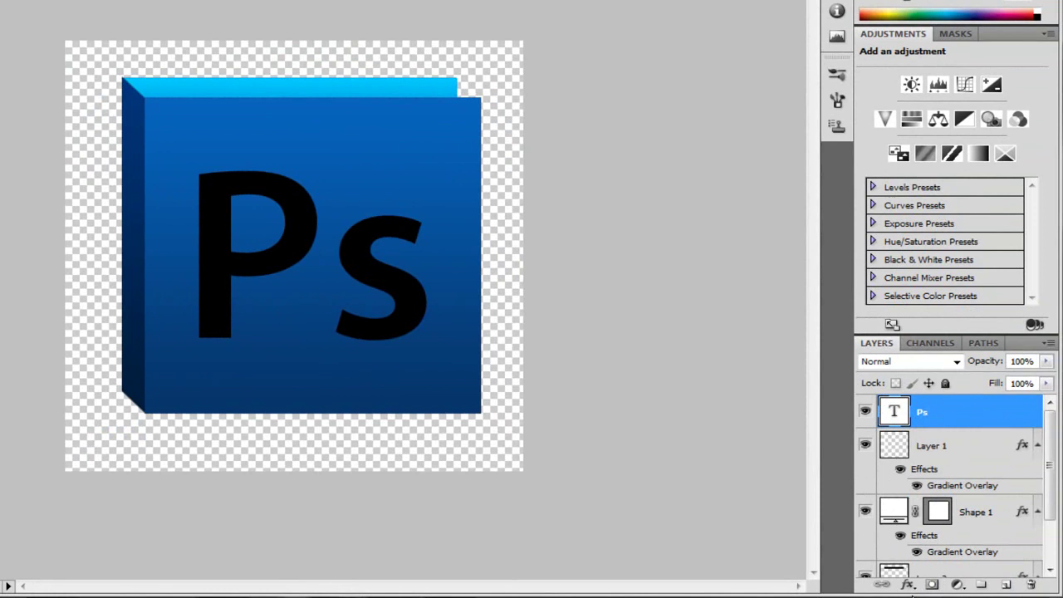
- Add a Gradient Overlay to the Ps text with starting colour #00aae5
left_click(908, 585)
left_click(784, 454)
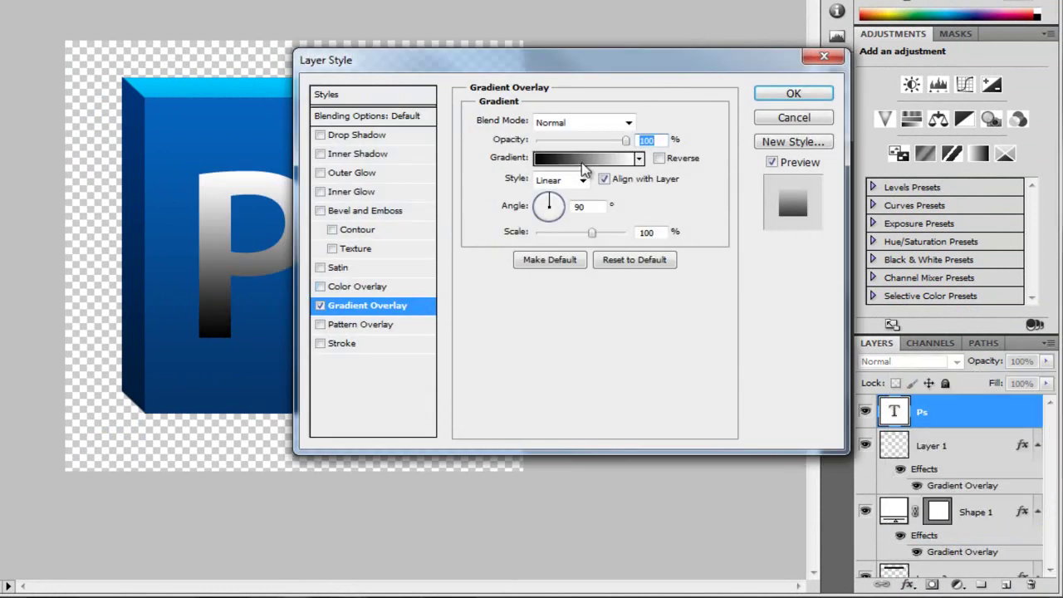
left_click(582, 162)
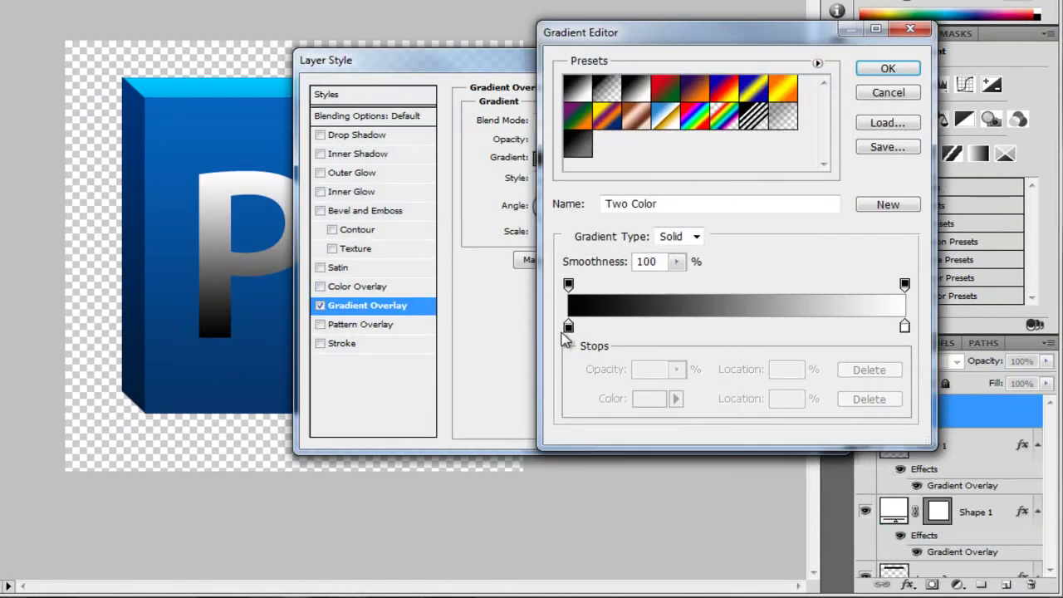
left_click(568, 326)
double_click(568, 326)
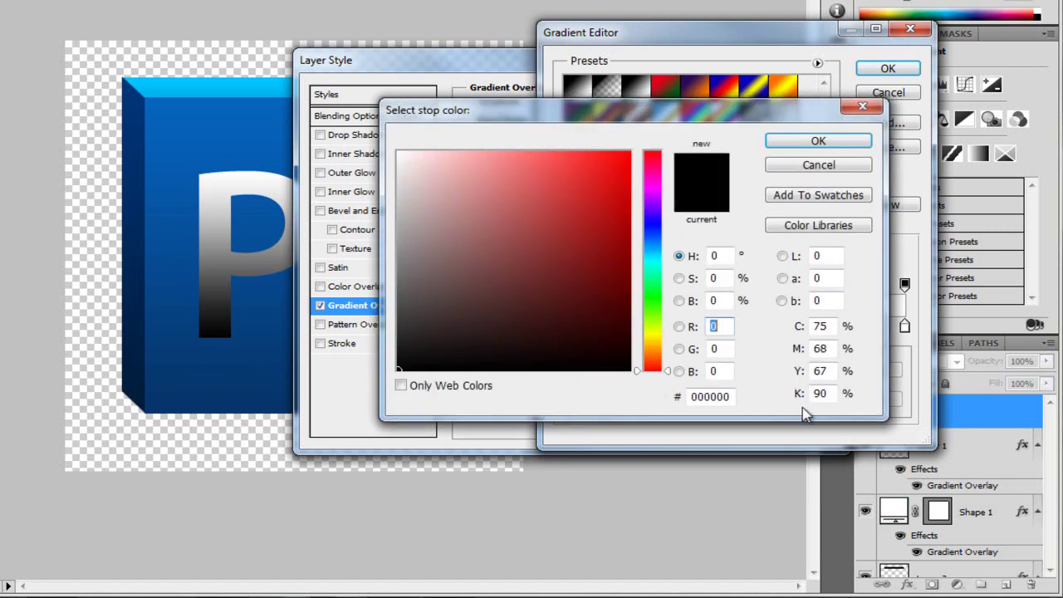
left_click(717, 397)
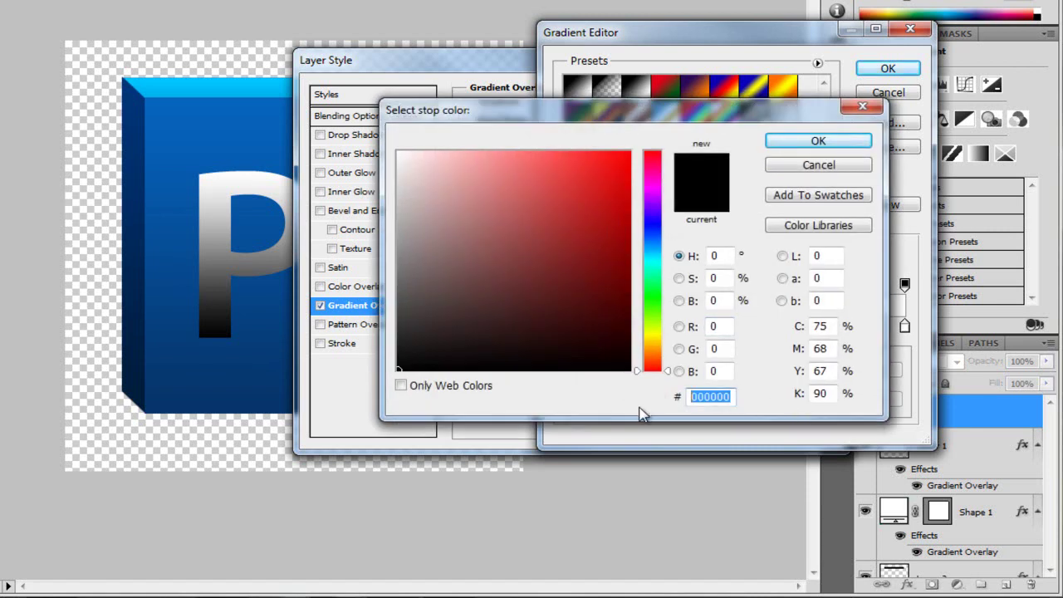
type("00aae5")
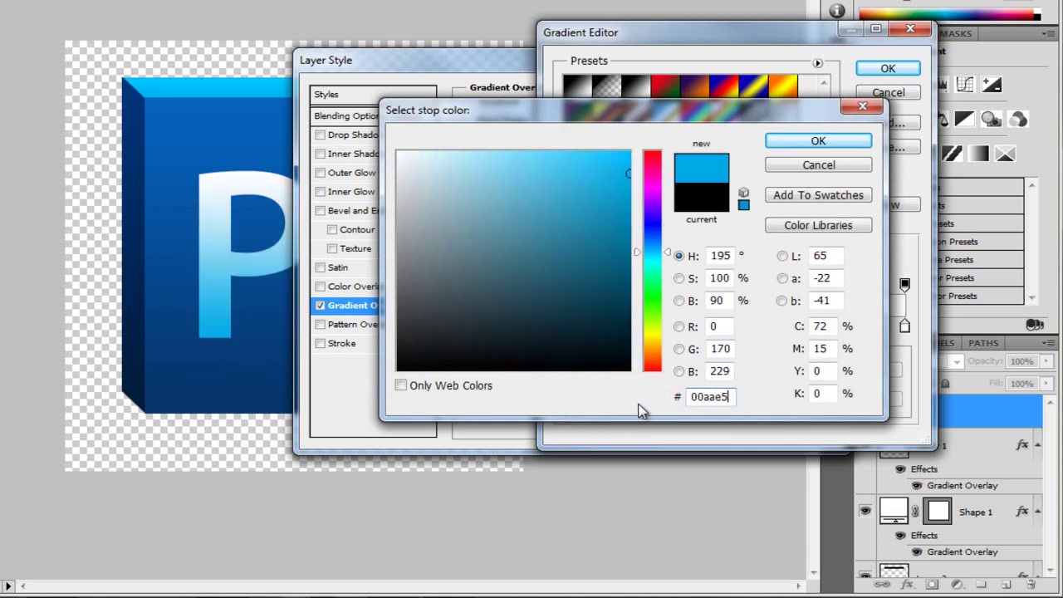
left_click(835, 138)
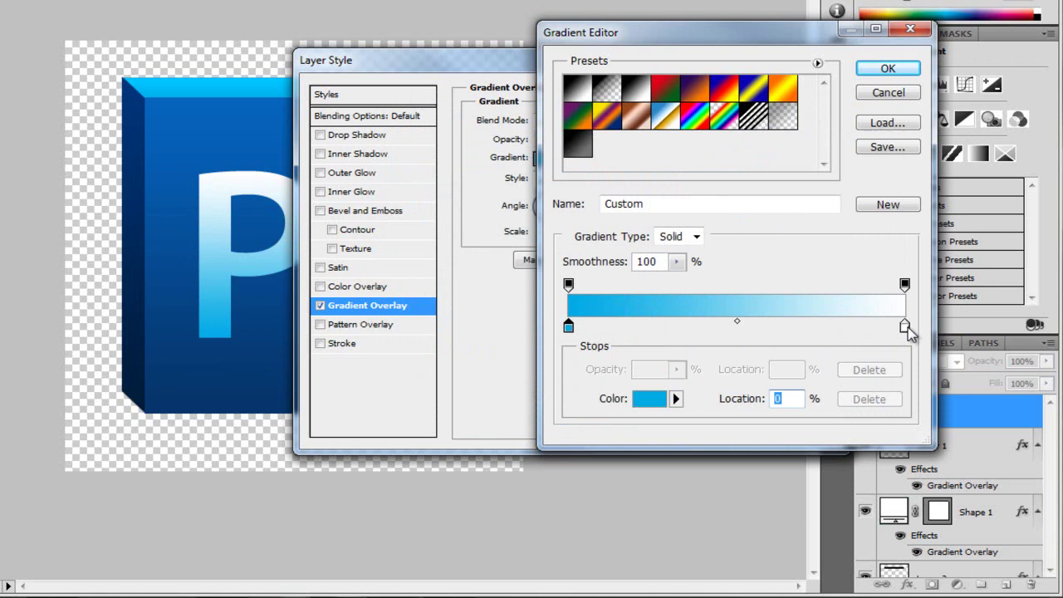
- Set the gradient's ending colour to #00cfff and accept the gradient
double_click(905, 327)
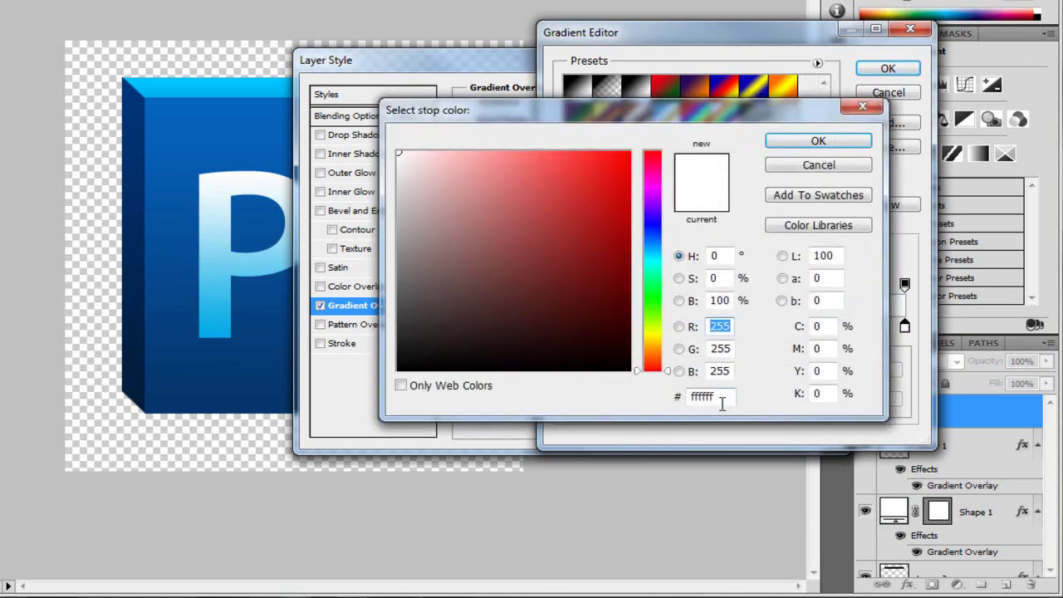
double_click(720, 397)
type("0")
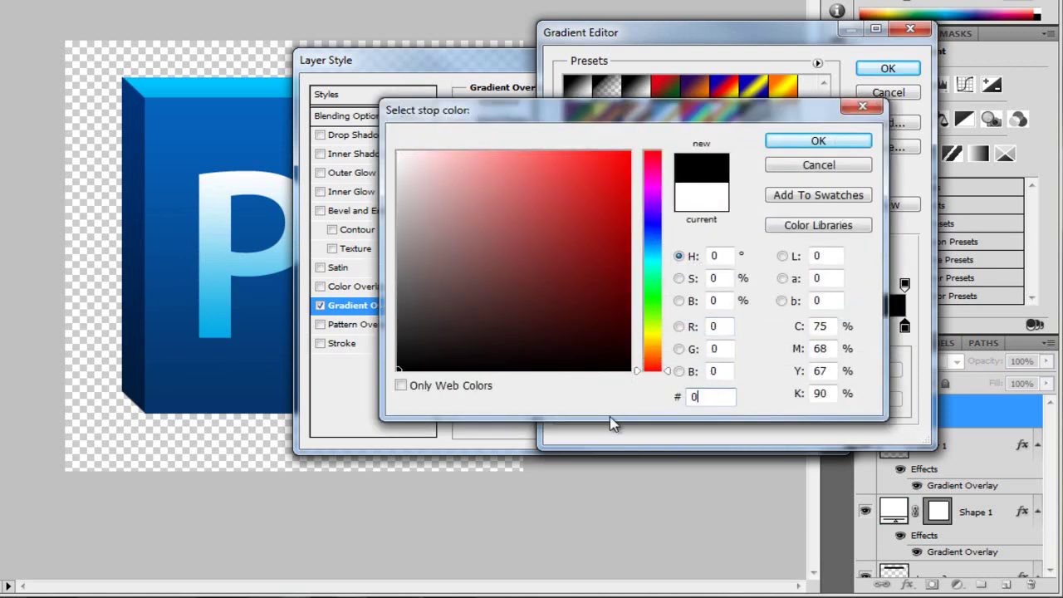
type("0cfff")
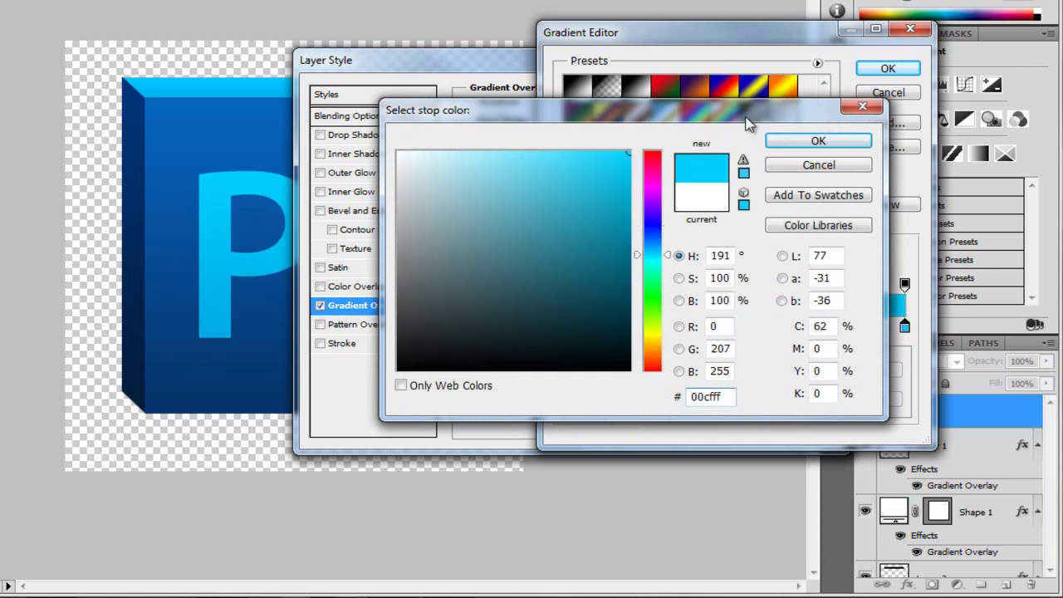
left_click(802, 143)
left_click(888, 71)
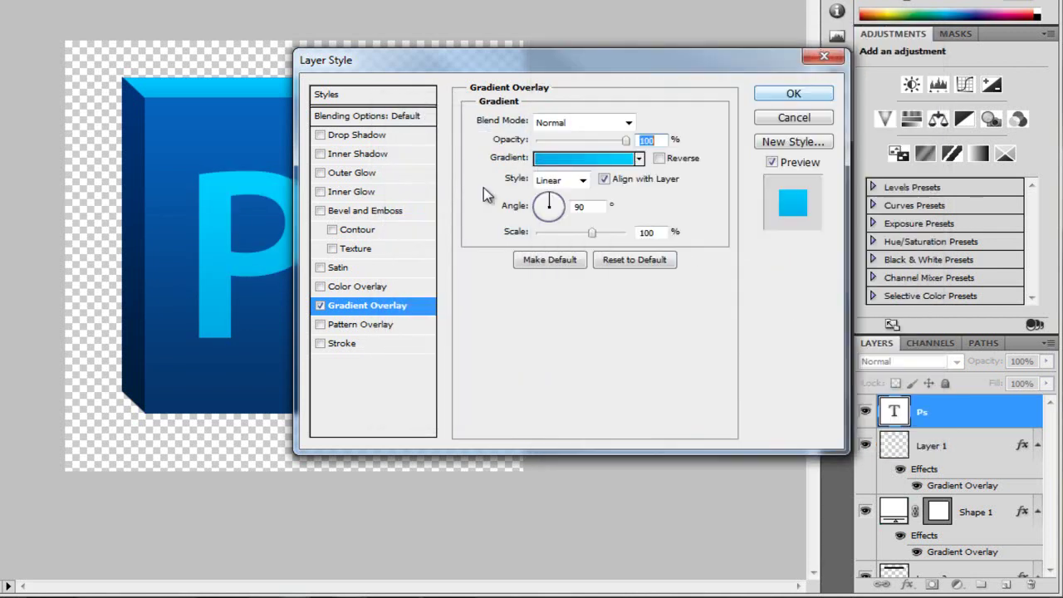
- Add a Drop Shadow to the Ps text with 10% opacity, 2 px distance and 0 px size
left_click_drag(427, 62, 516, 51)
left_click(419, 126)
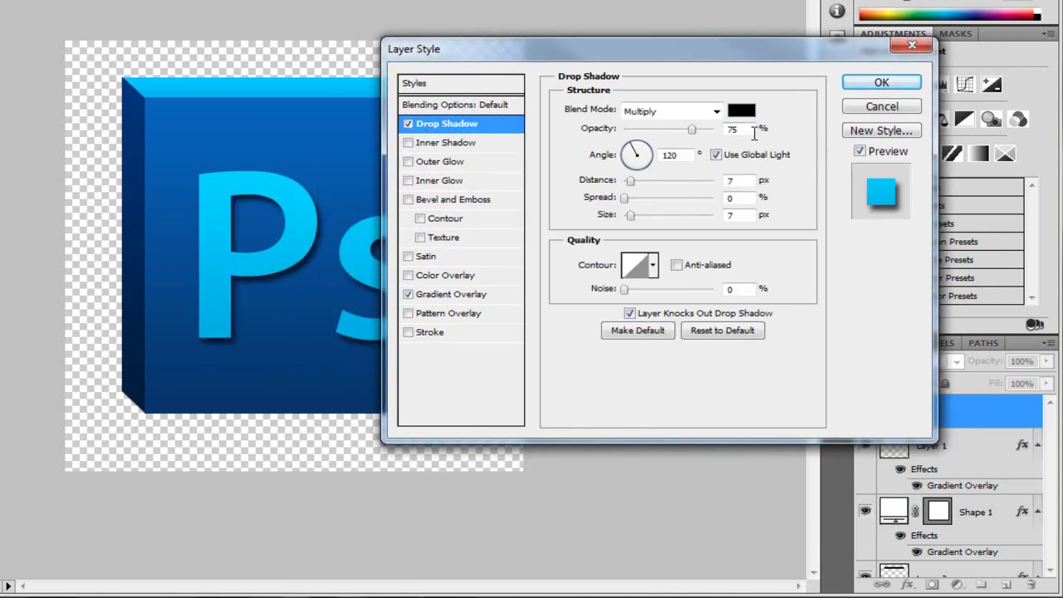
left_click(693, 131)
type("10")
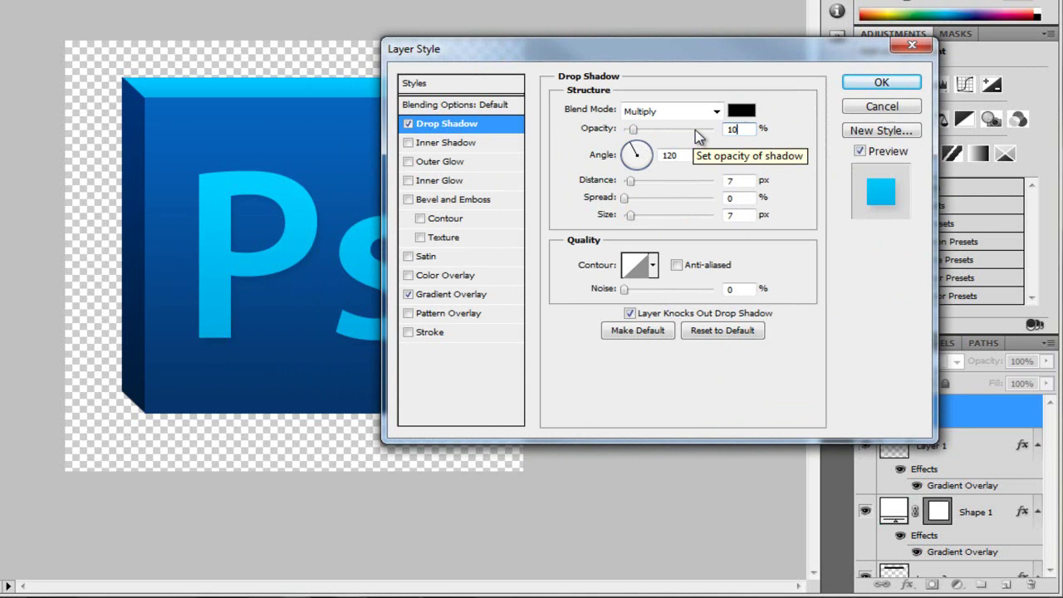
left_click(752, 181)
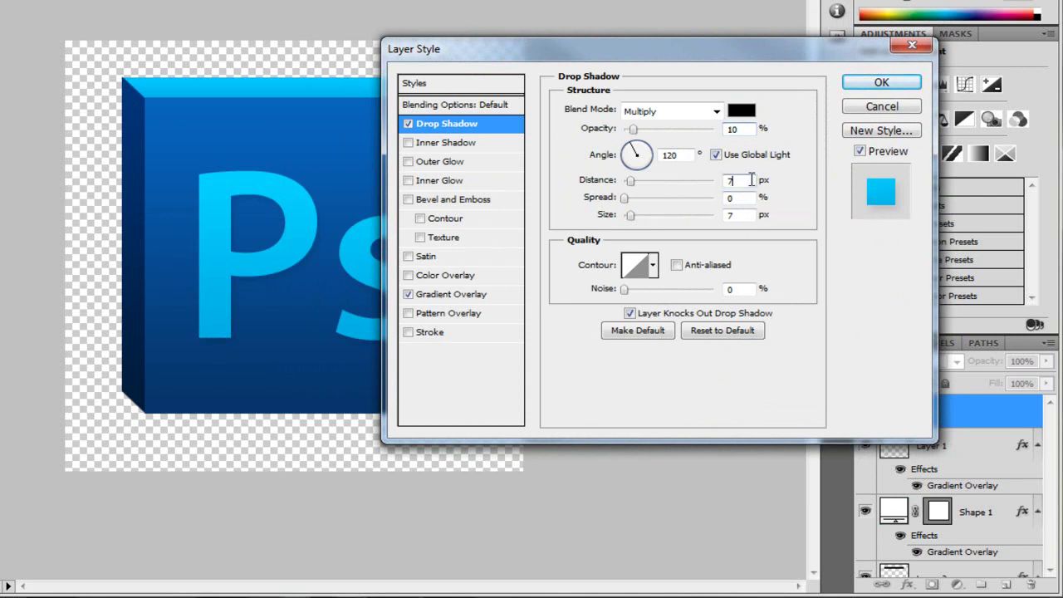
type("2")
left_click(738, 215)
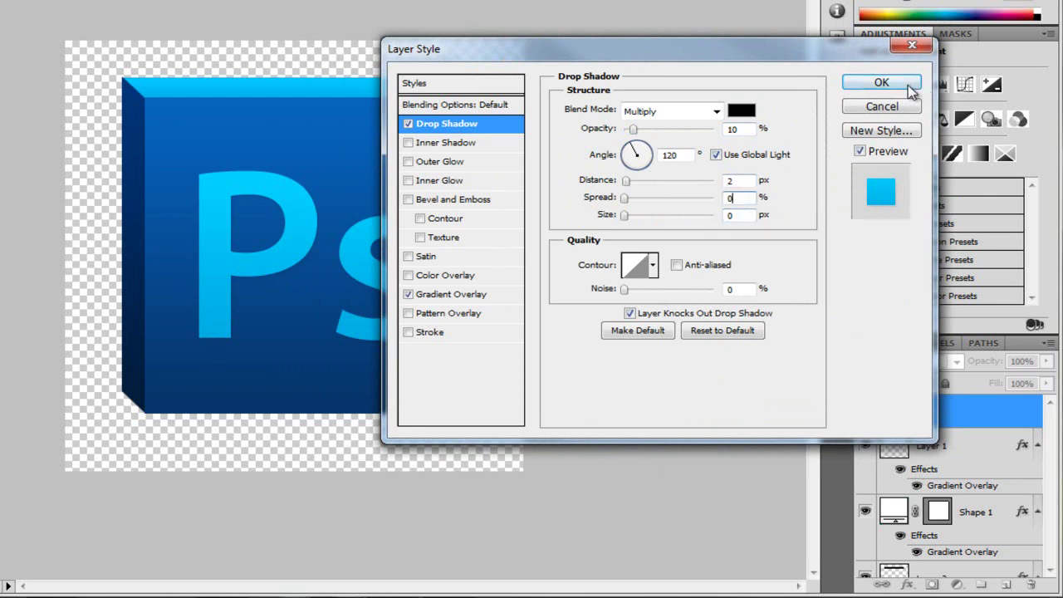
- Add an Inner Shadow with 2 px distance and 0 px size, and apply both effects
left_click(447, 146)
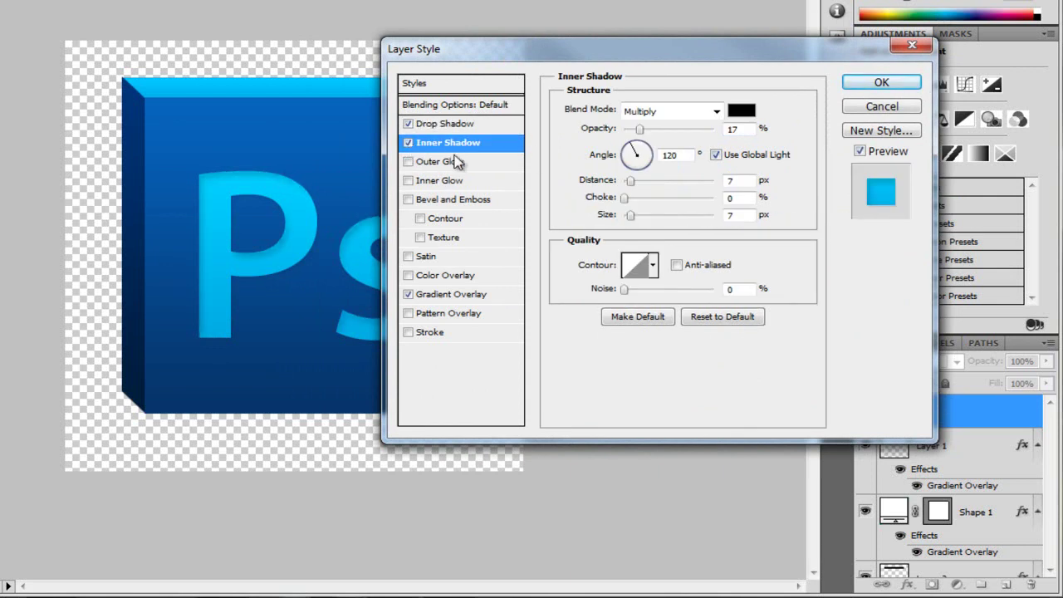
left_click(749, 128)
double_click(745, 181)
type("2")
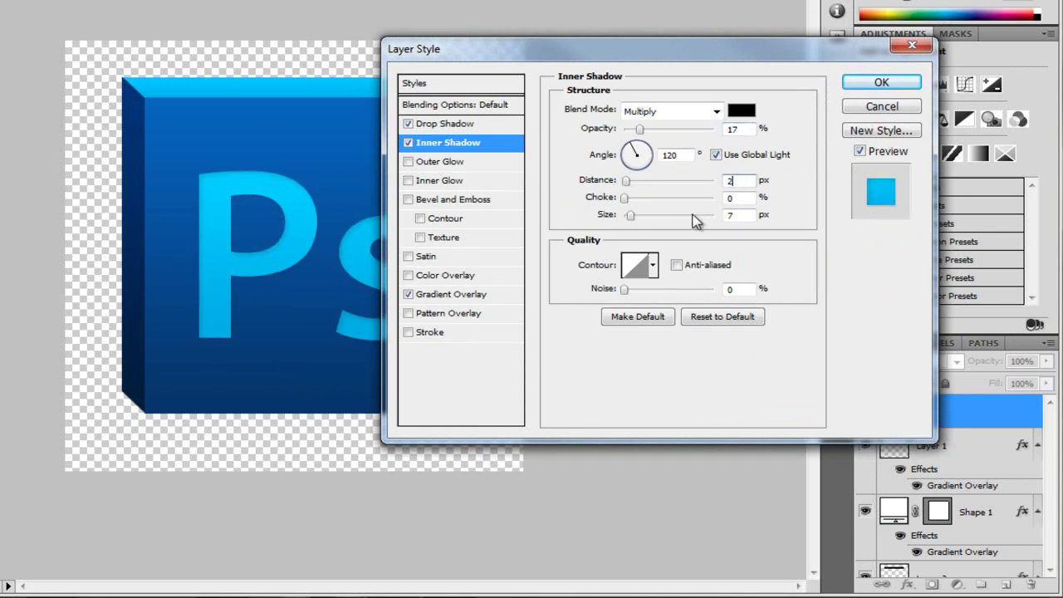
double_click(747, 215)
type("0")
left_click(879, 85)
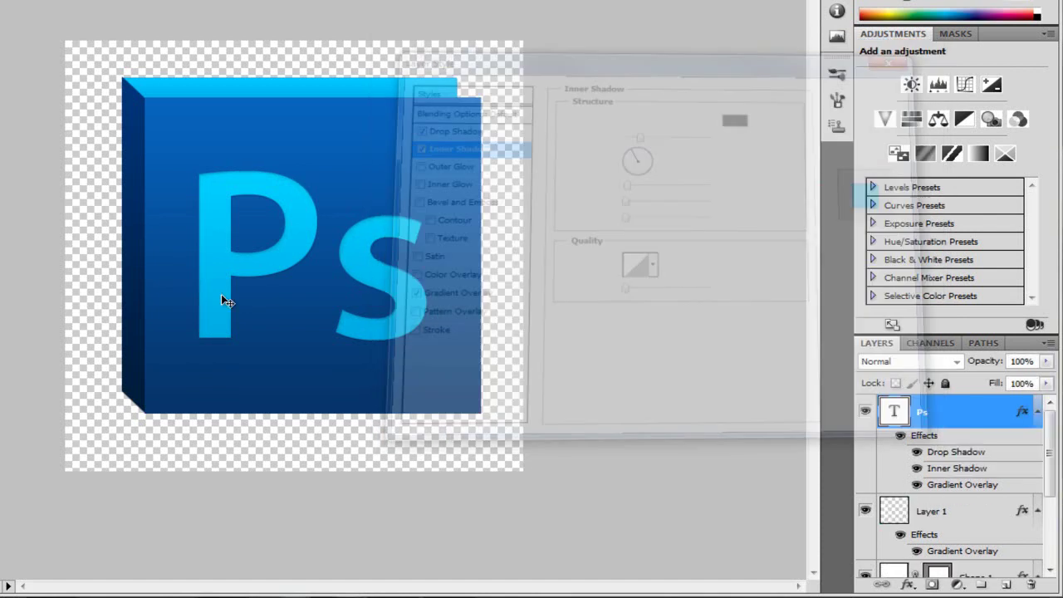